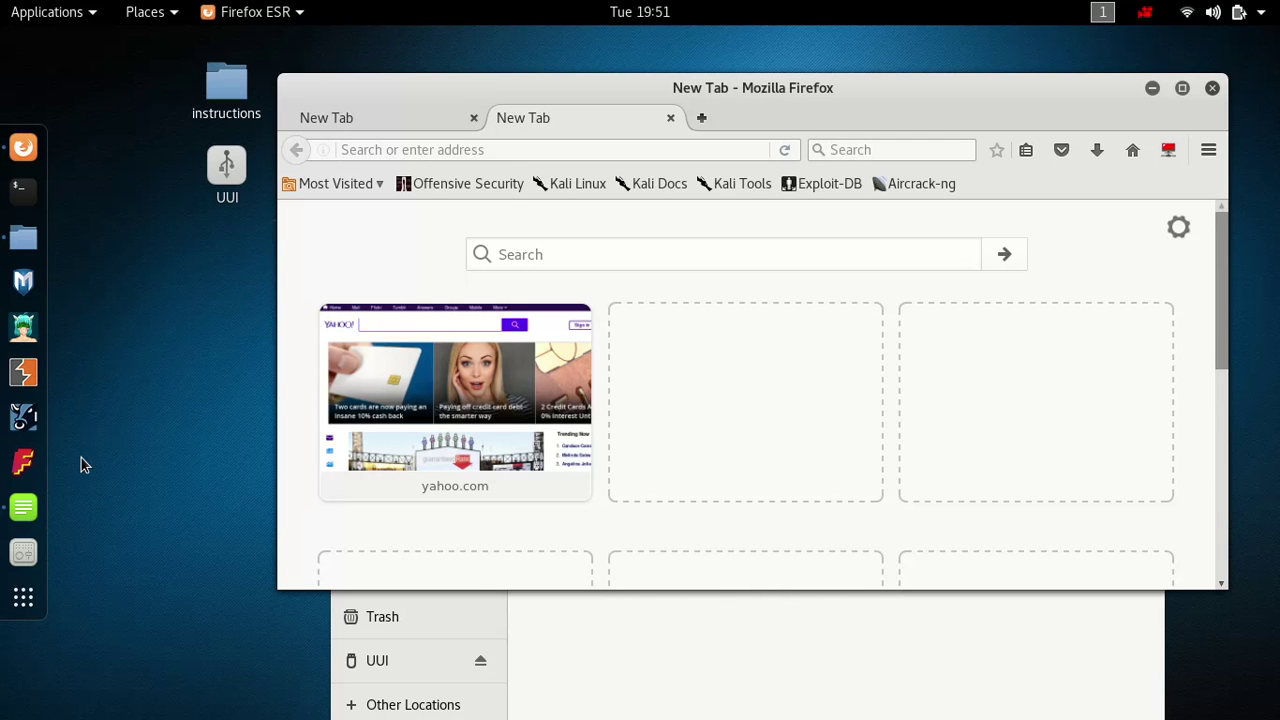
# Dismiss the launcher menu and raise the Files window on the Home folder containing tor.proxy.pac
pyautogui.rightClick(32, 518)
pyautogui.click(370, 490)
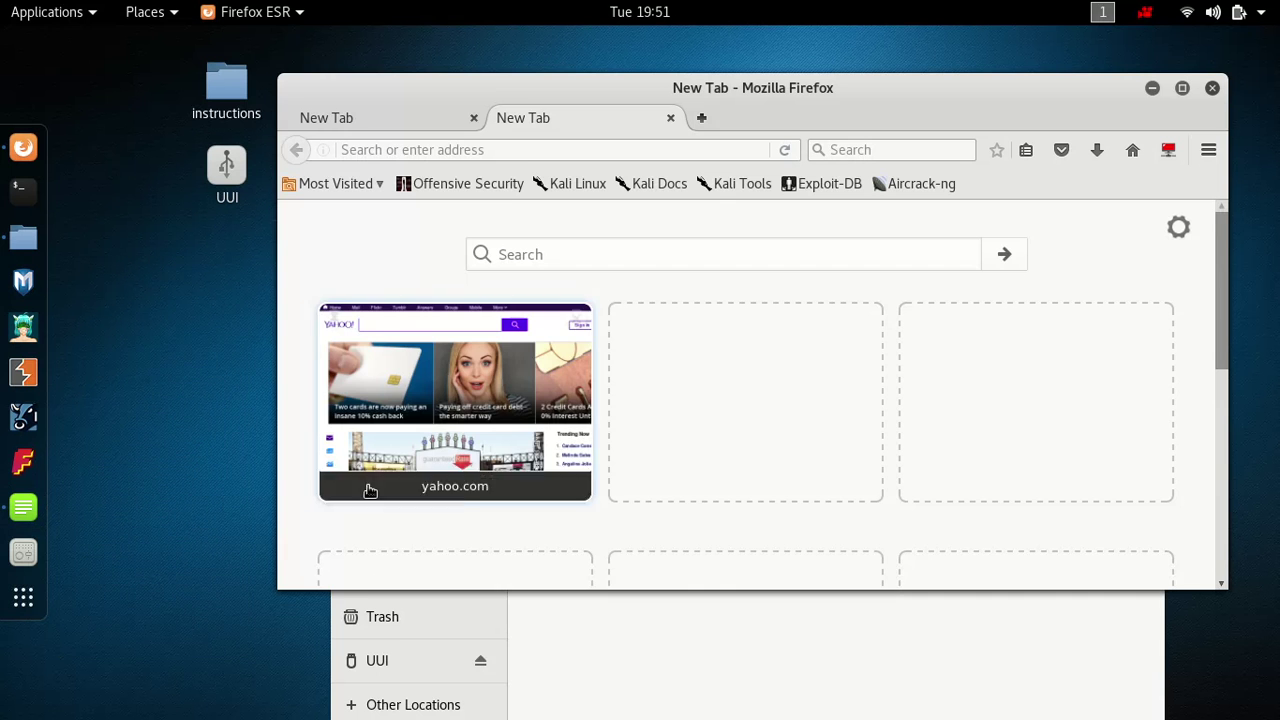
pyautogui.click(721, 646)
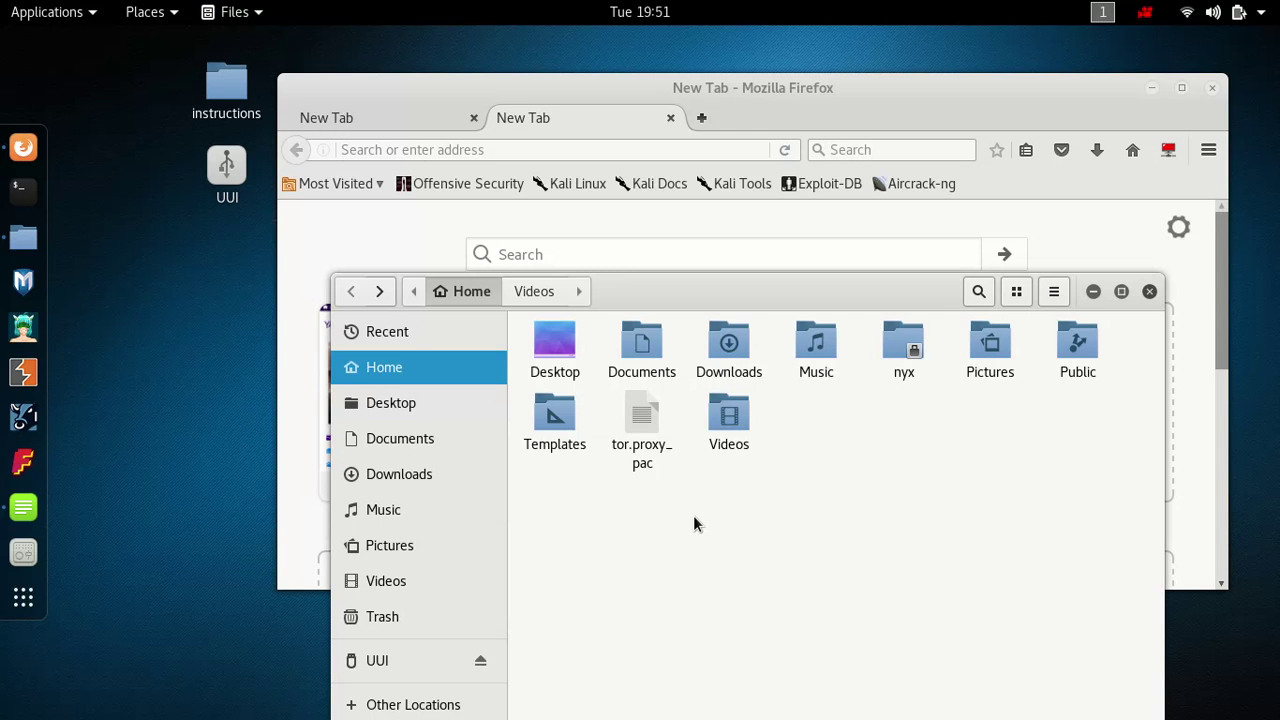
pyautogui.doubleClick(656, 472)
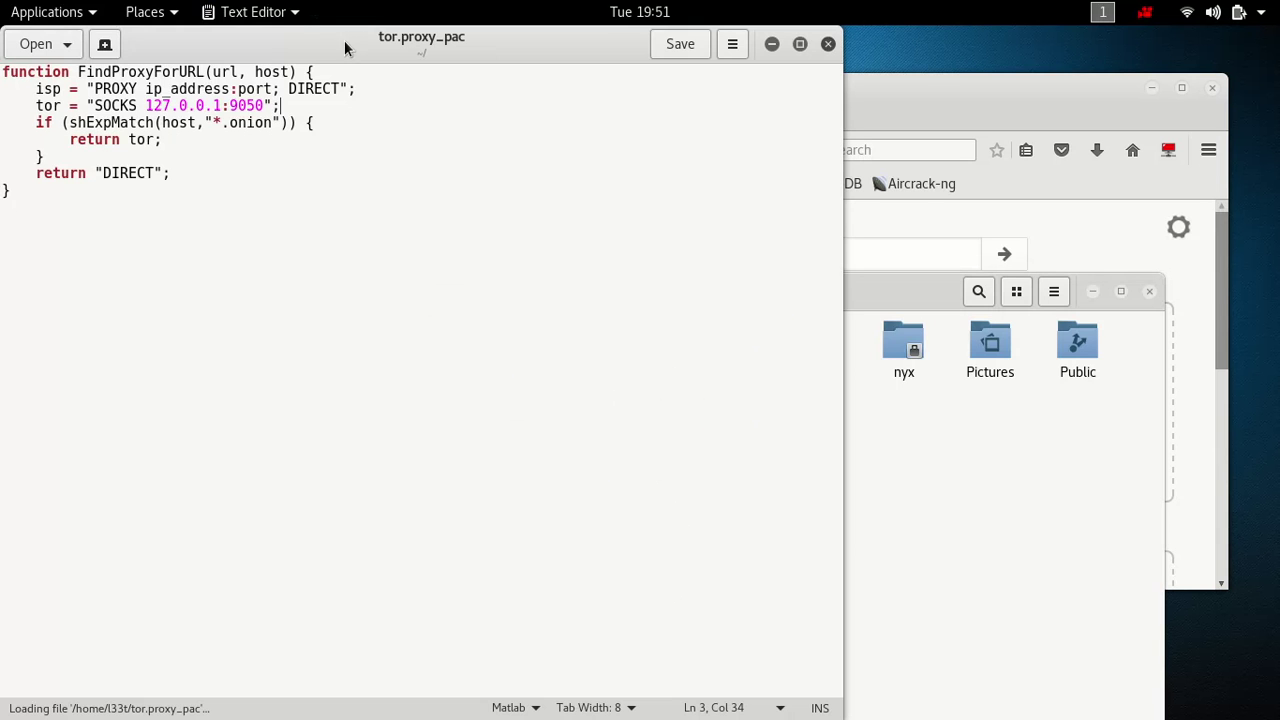
pyautogui.moveTo(344, 42); pyautogui.dragTo(584, 242)
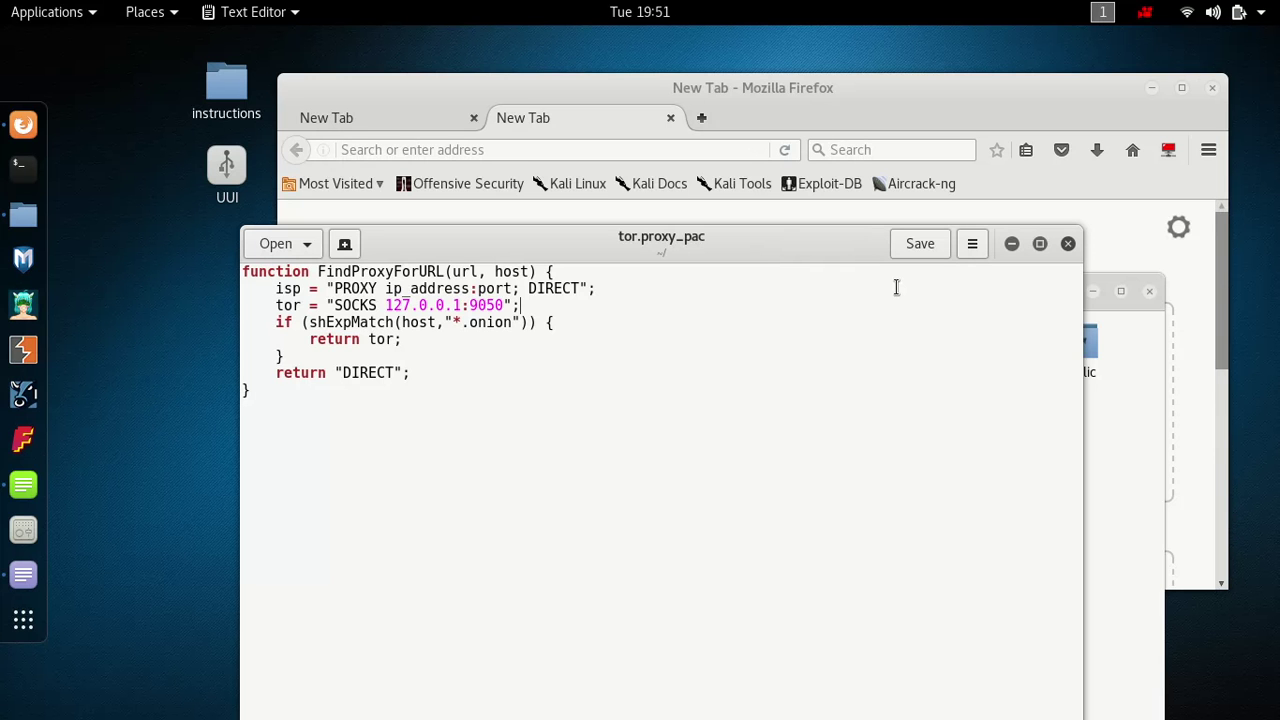
pyautogui.moveTo(511, 305); pyautogui.dragTo(489, 338)
pyautogui.click(607, 524)
pyautogui.click(1068, 244)
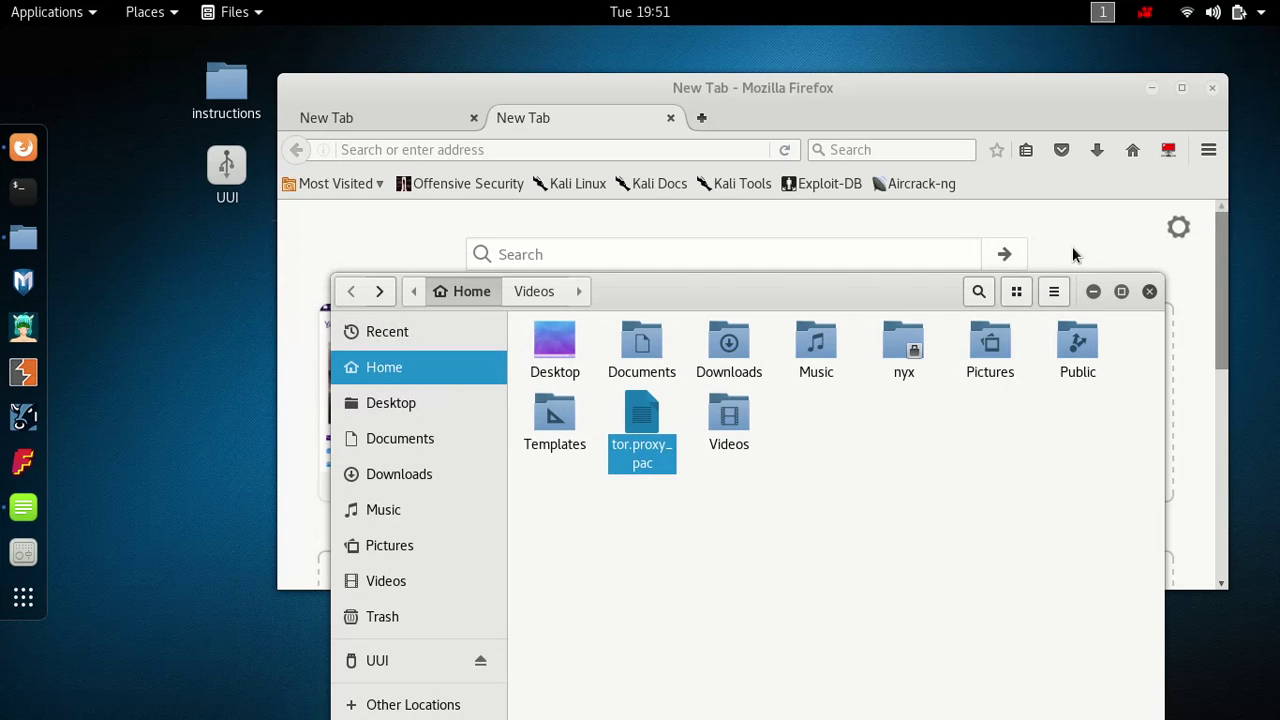
# Open Firefox Preferences at the Advanced Network page
pyautogui.click(431, 119)
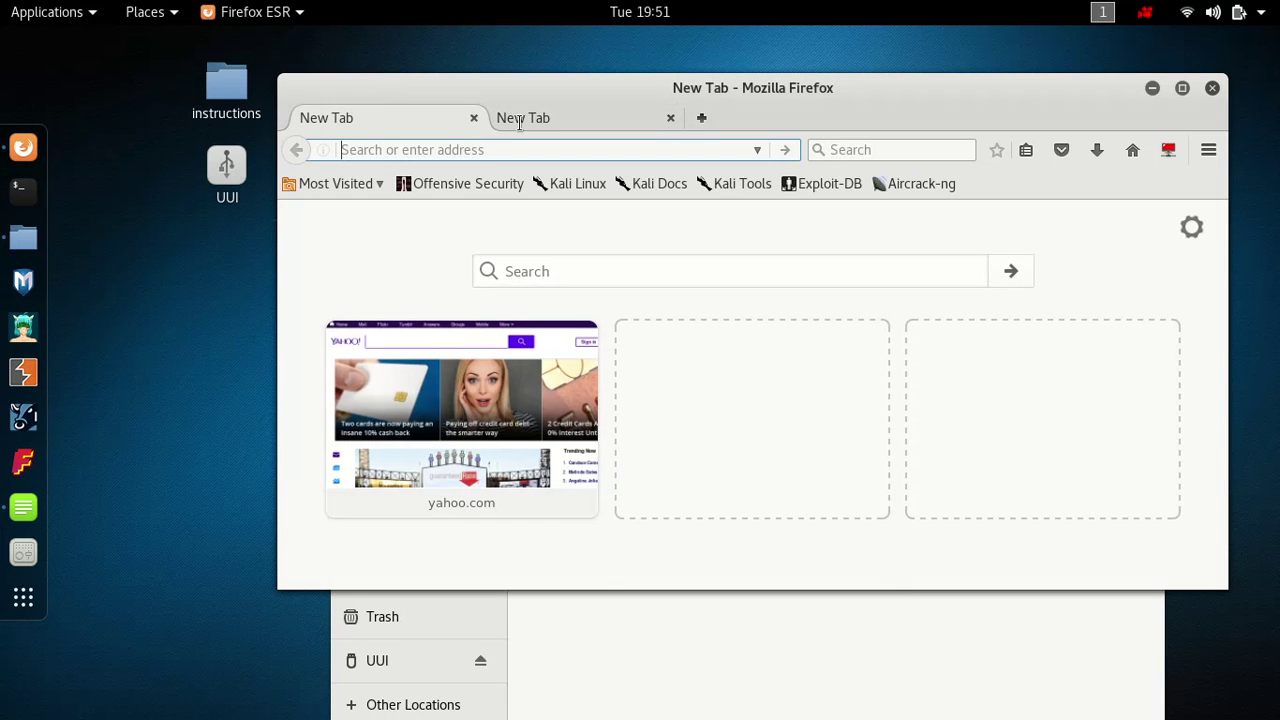
pyautogui.click(1208, 149)
pyautogui.click(1074, 481)
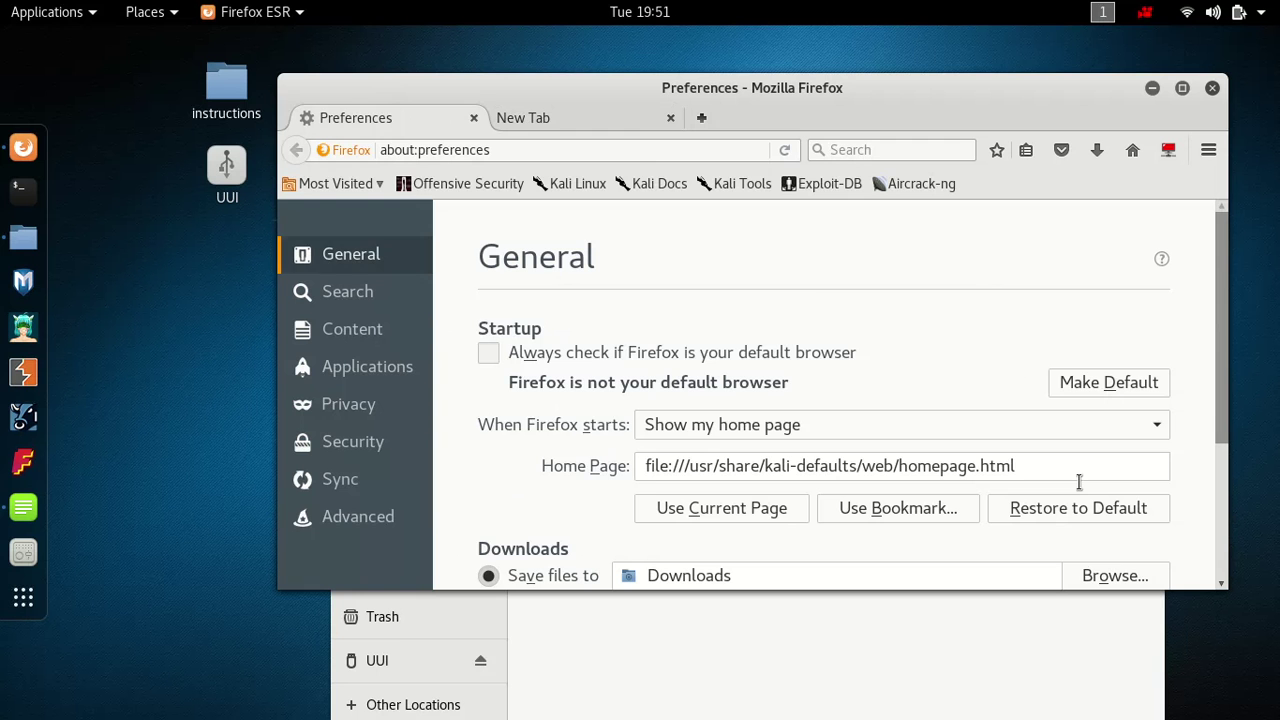
pyautogui.click(384, 514)
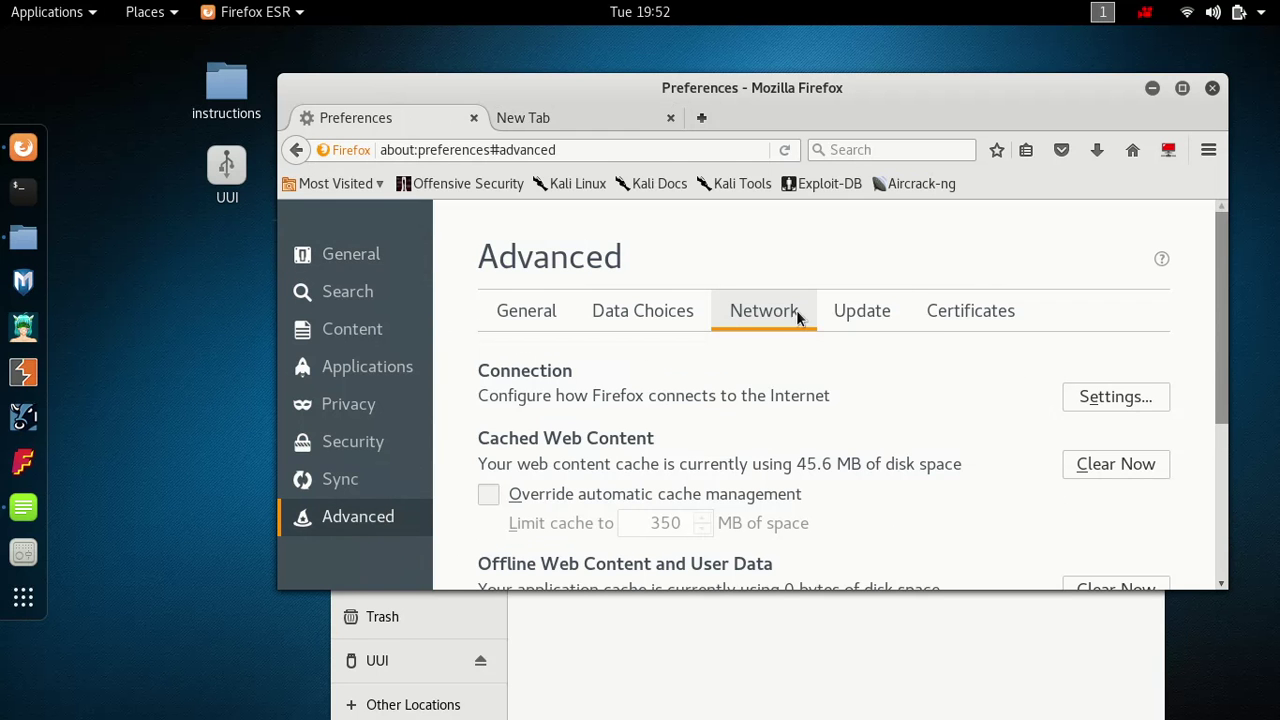
# Copy the automatic proxy configuration URL from Connection Settings, then cancel the dialog
pyautogui.click(1140, 400)
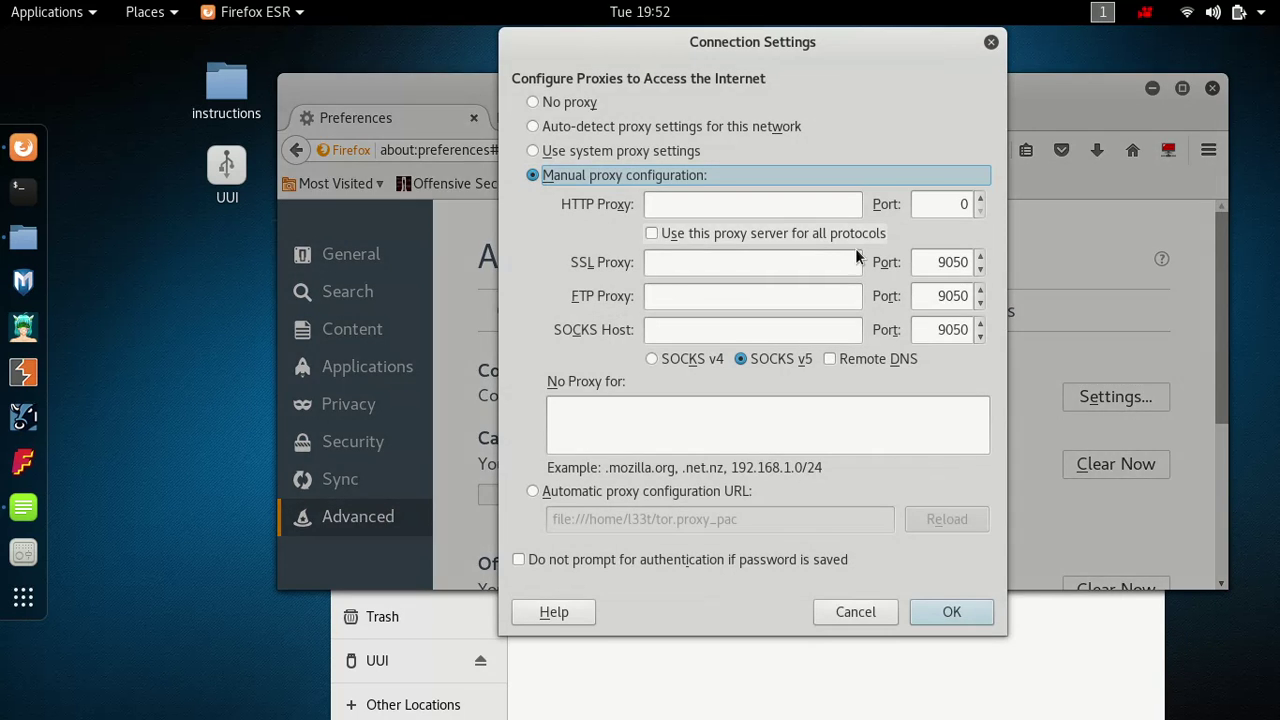
pyautogui.click(539, 492)
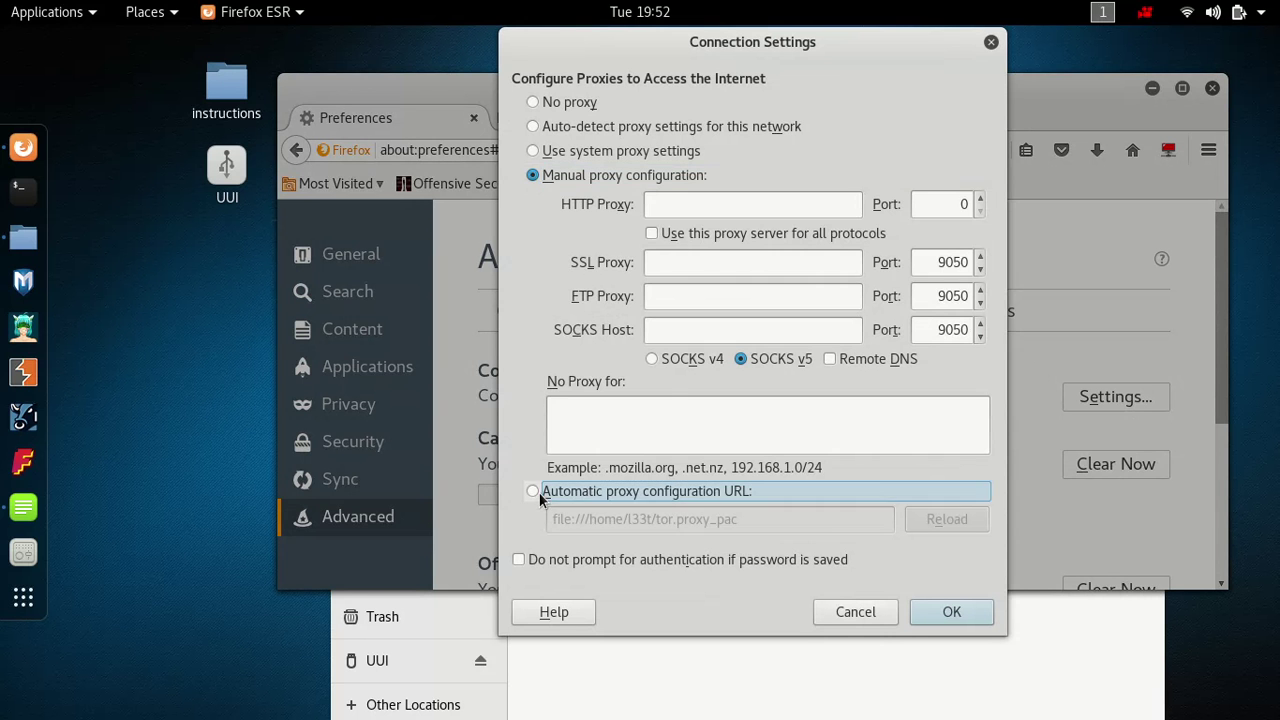
pyautogui.click(770, 528)
pyautogui.hotkey('ctrl', 'a')
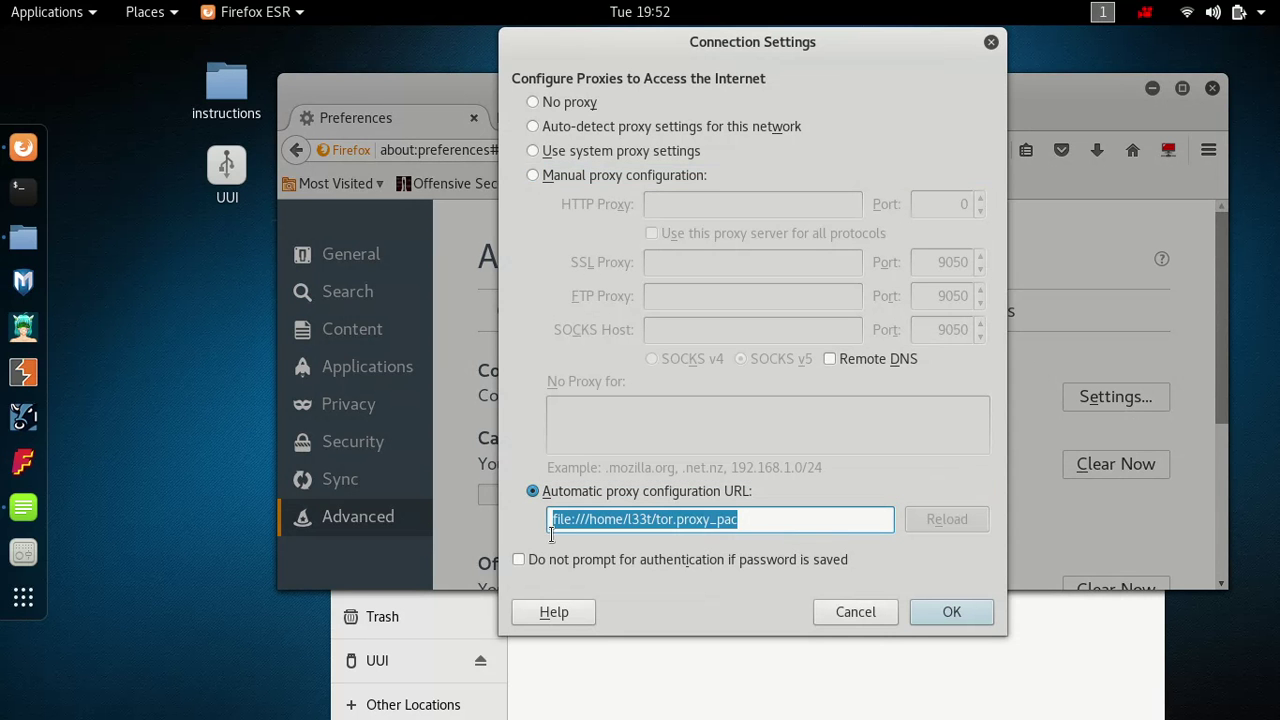
pyautogui.rightClick(715, 524)
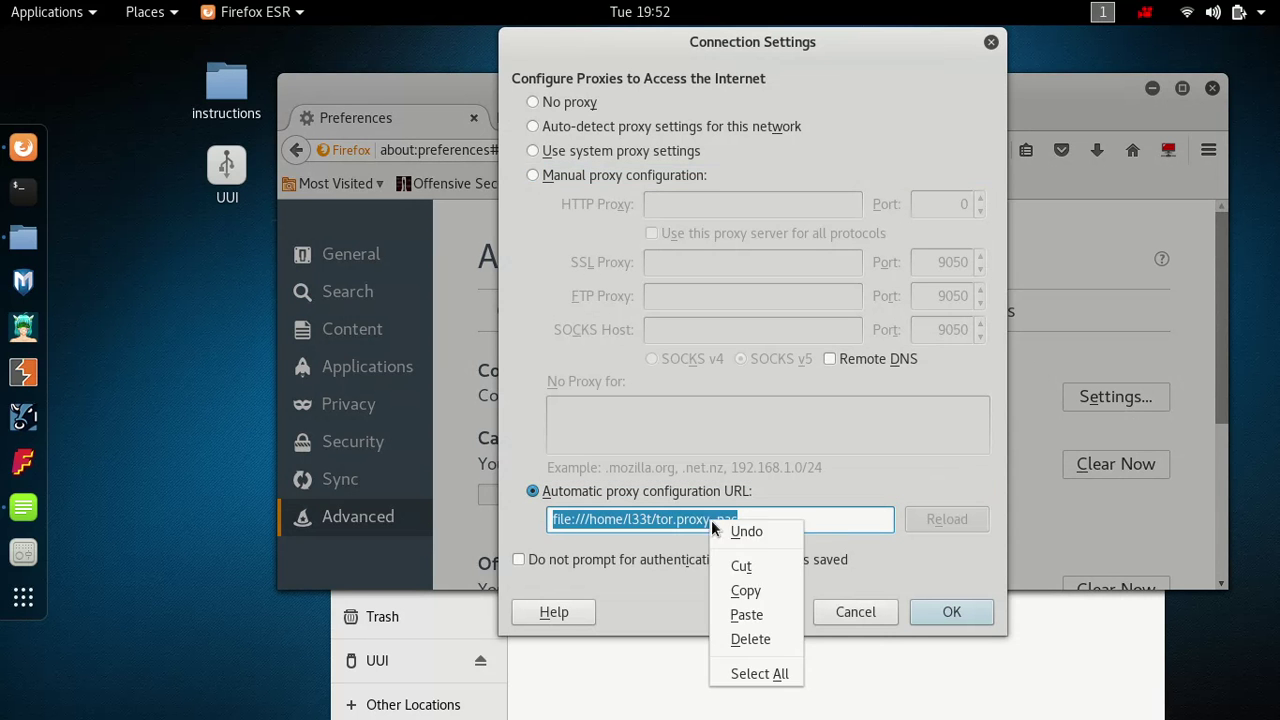
pyautogui.click(762, 592)
pyautogui.click(839, 611)
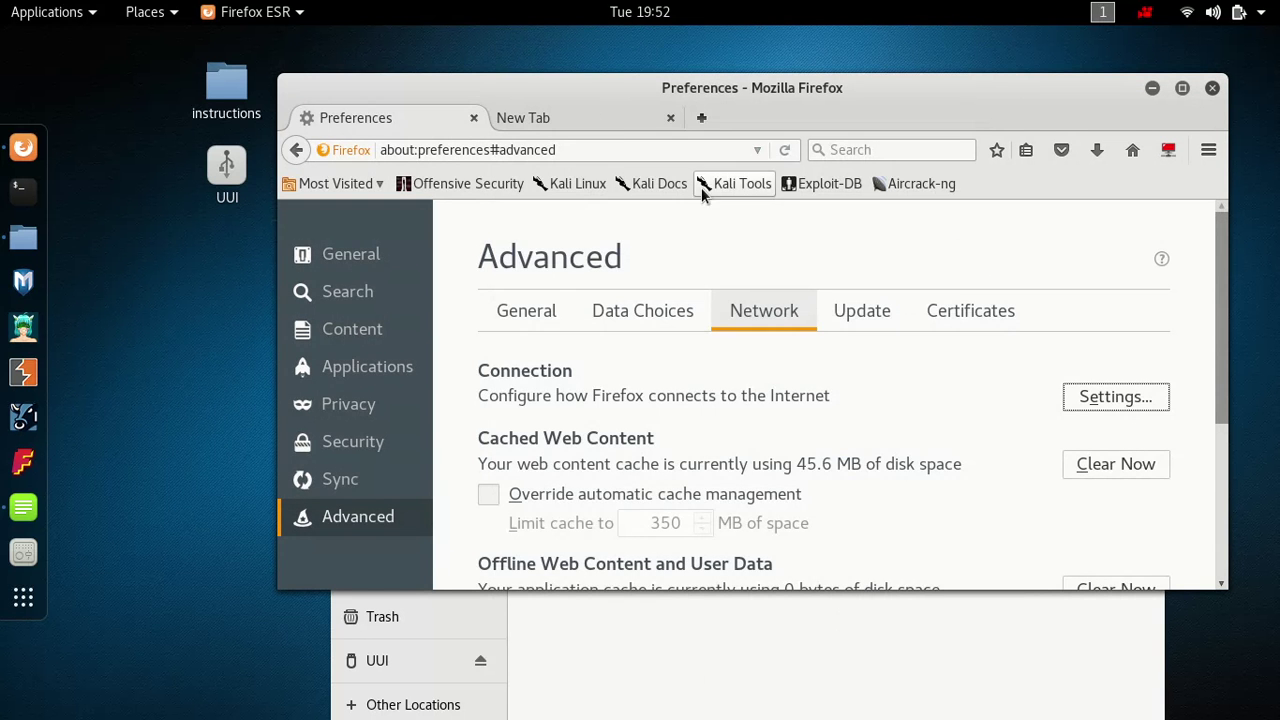
# Browse file:/// to the home folder's tor.proxy_pac in the new tab and copy its address
pyautogui.click(612, 122)
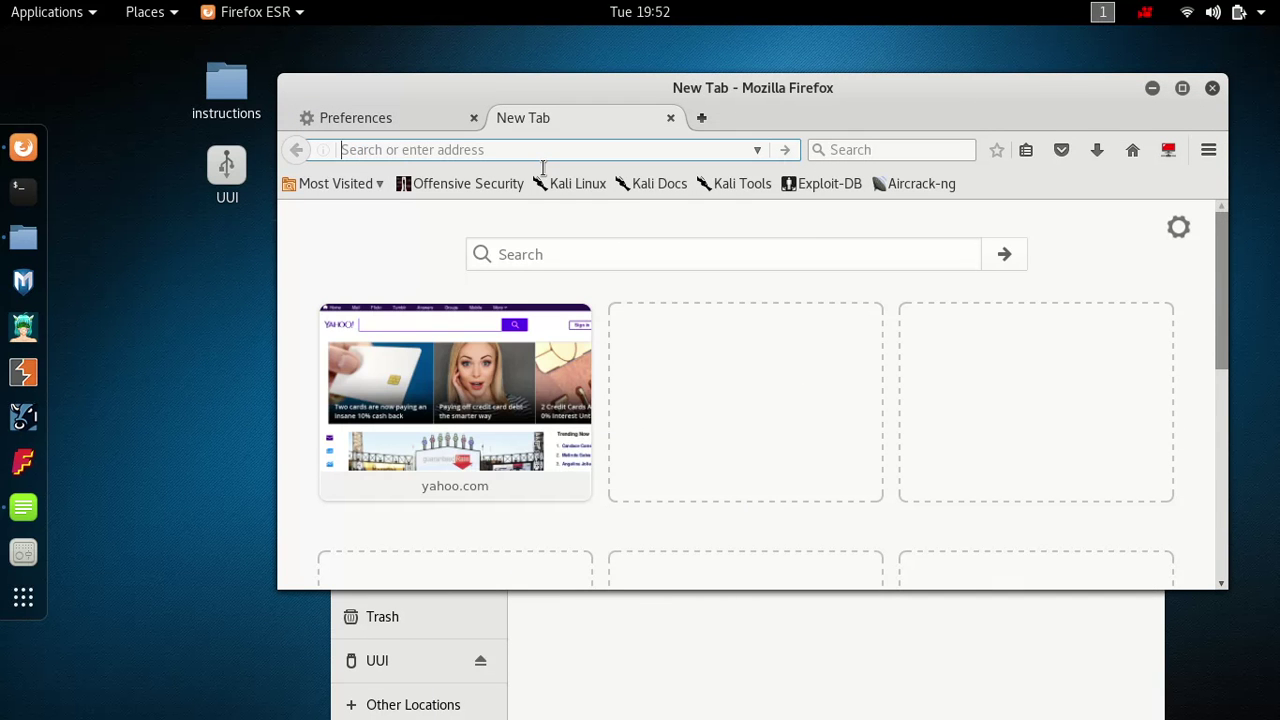
pyautogui.write('file')
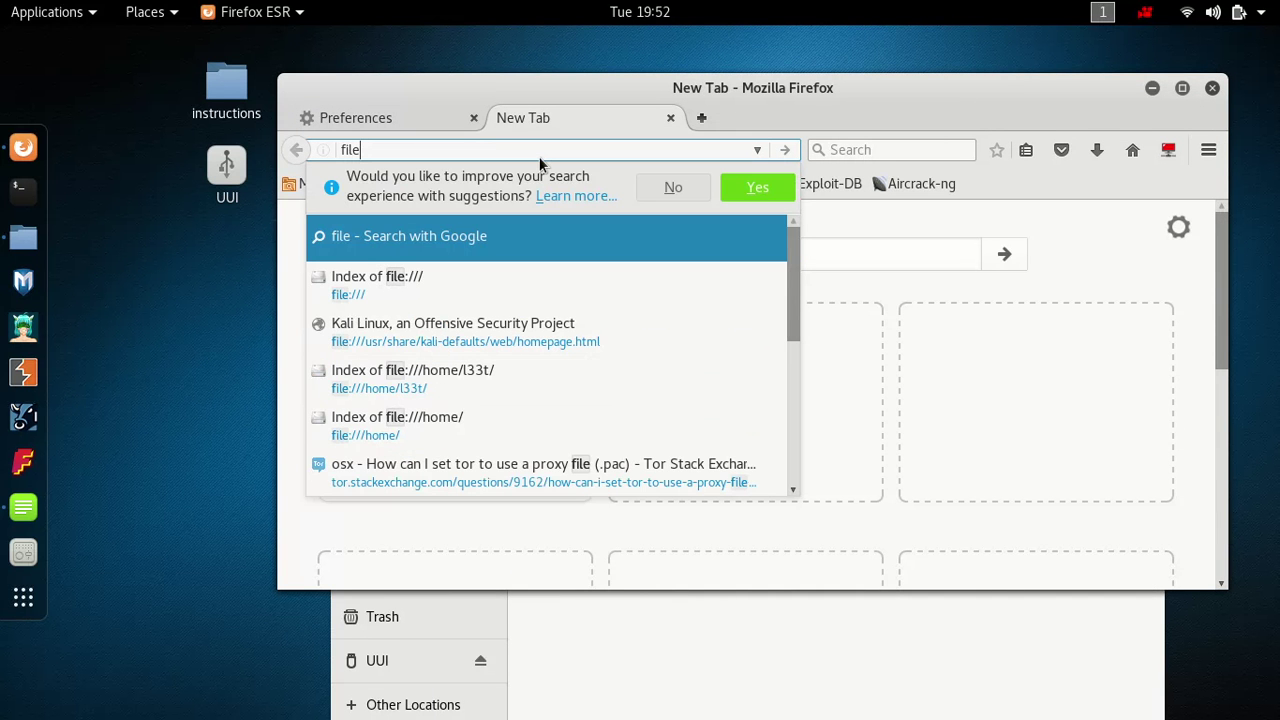
pyautogui.write(':///')
pyautogui.press('Return')
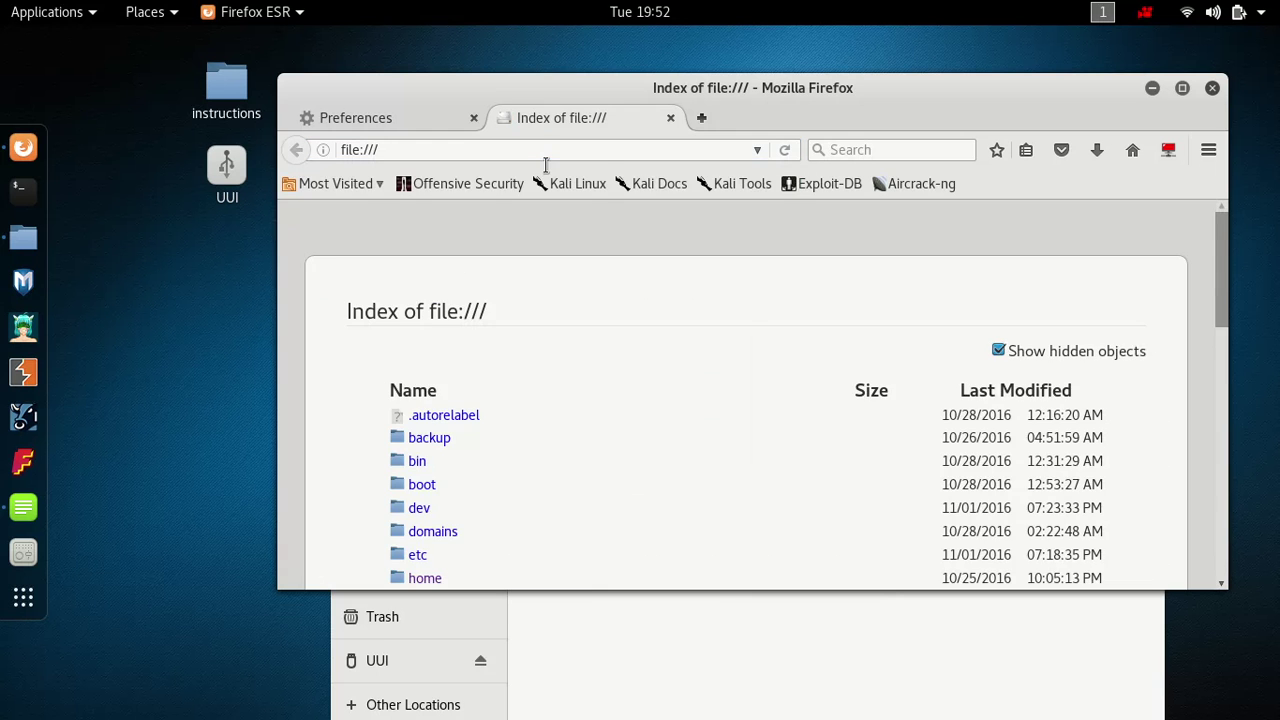
pyautogui.scroll(-5, 486, 306)
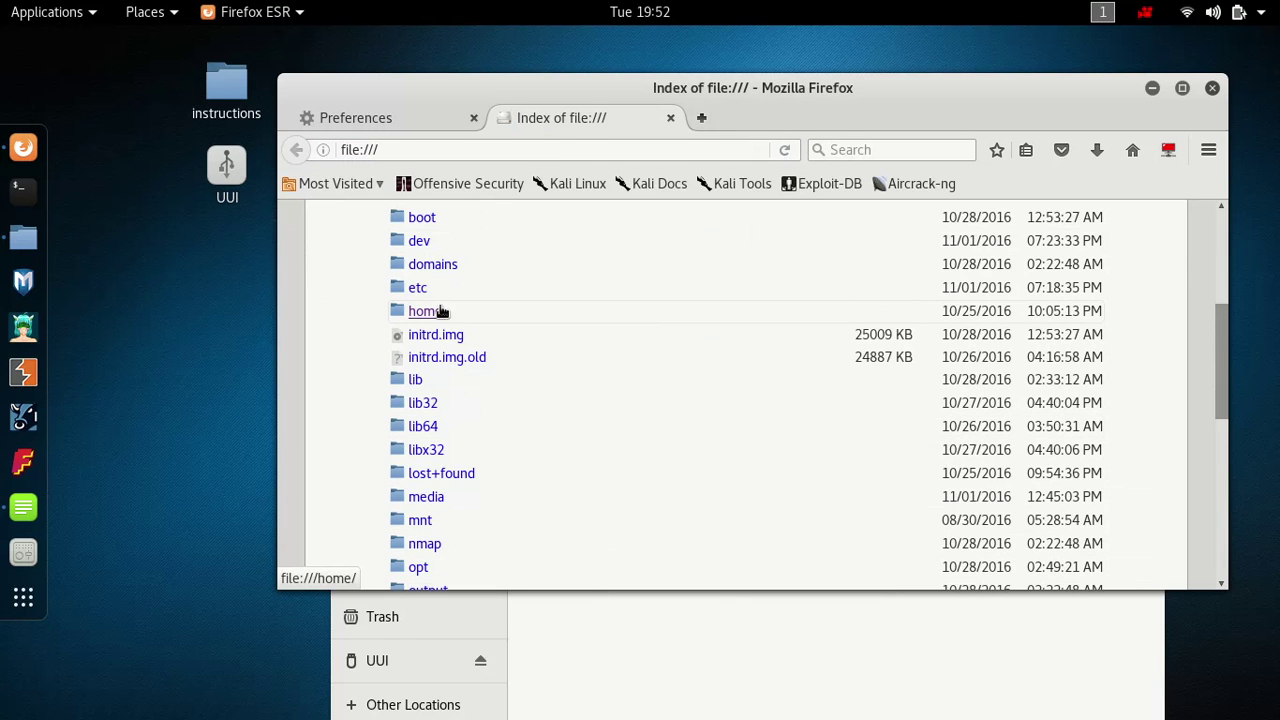
pyautogui.click(443, 309)
pyautogui.click(420, 415)
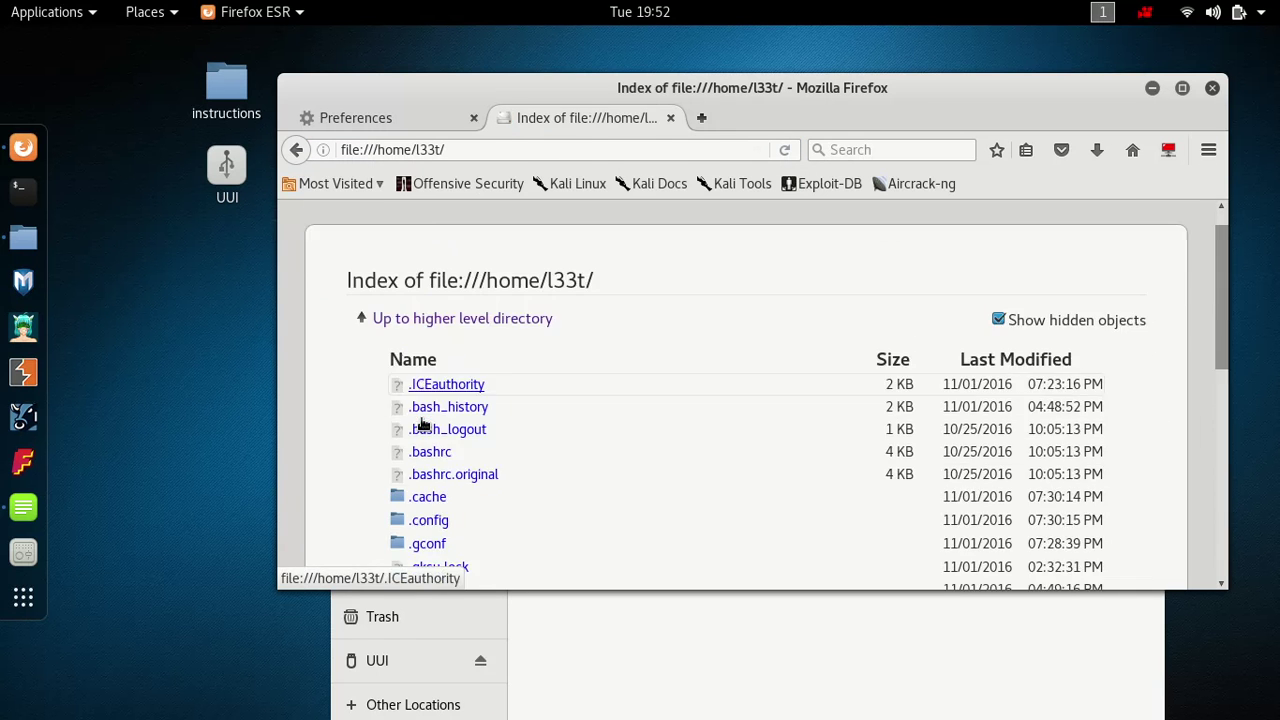
pyautogui.scroll(-5, 456, 510)
pyautogui.click(458, 485)
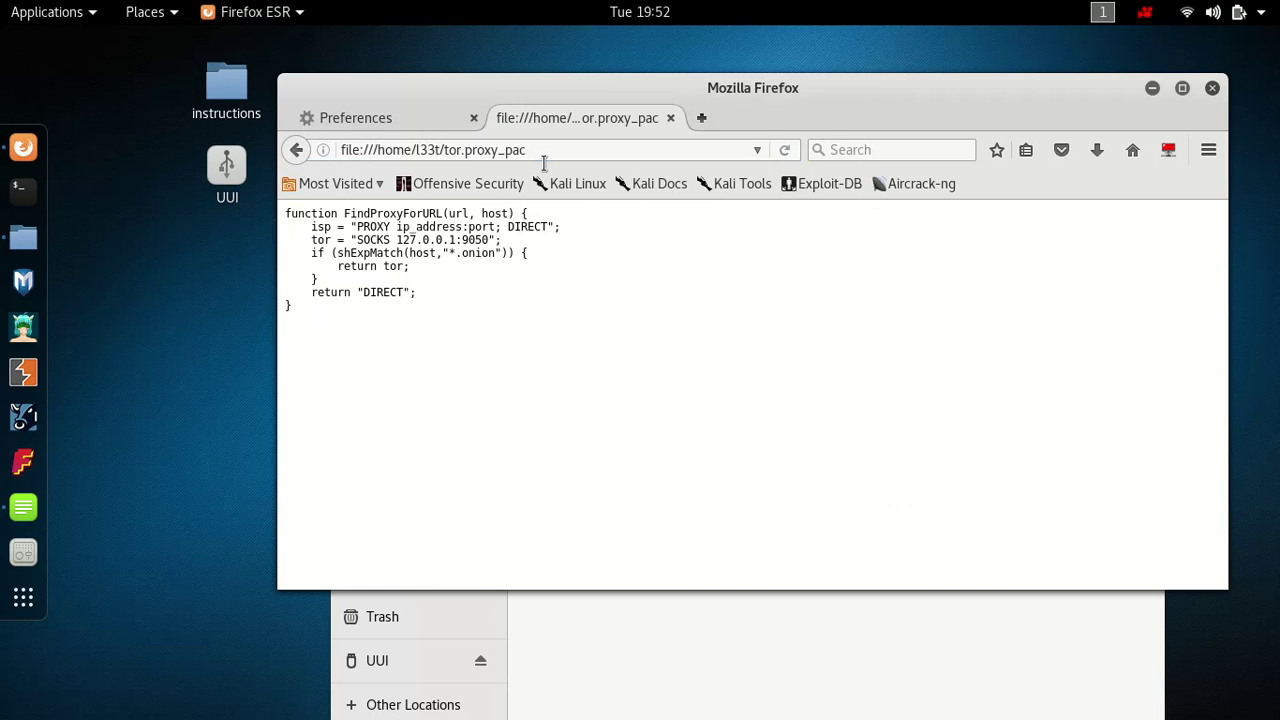
pyautogui.click(354, 149)
pyautogui.rightClick(376, 156)
pyautogui.click(440, 222)
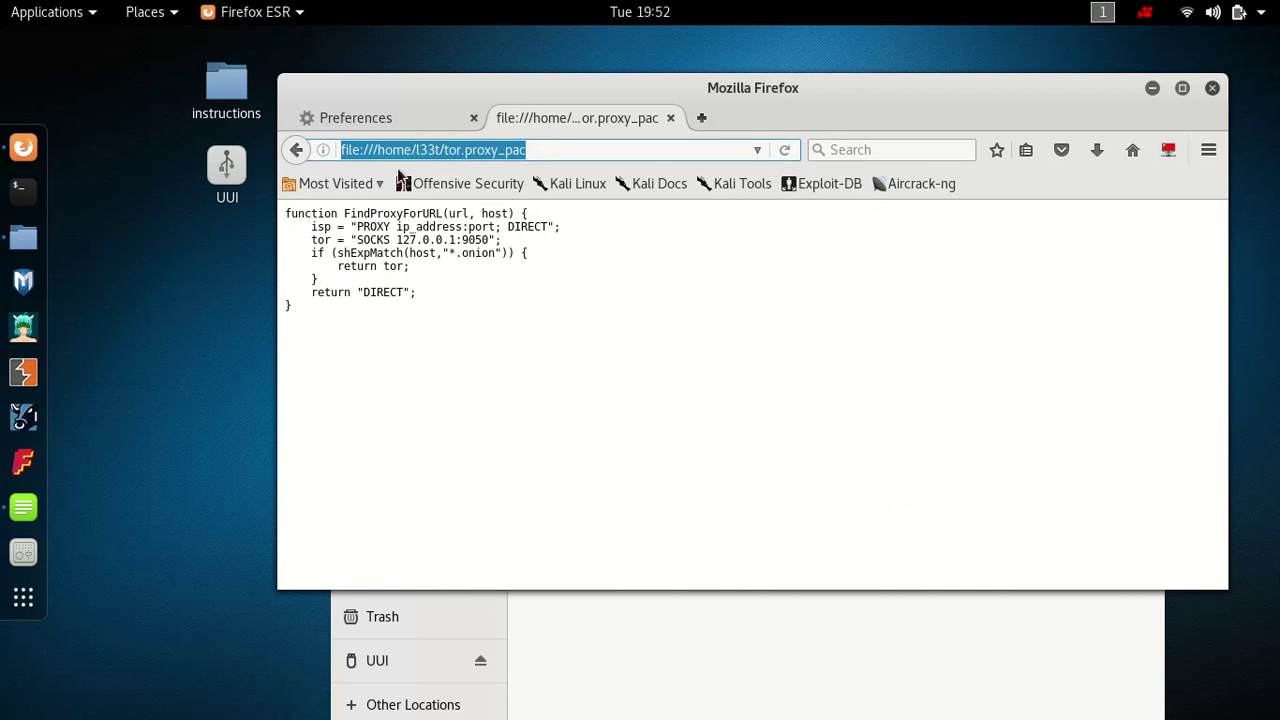
# Paste the tor.proxy_pac file address as the automatic proxy configuration URL and save
pyautogui.click(393, 119)
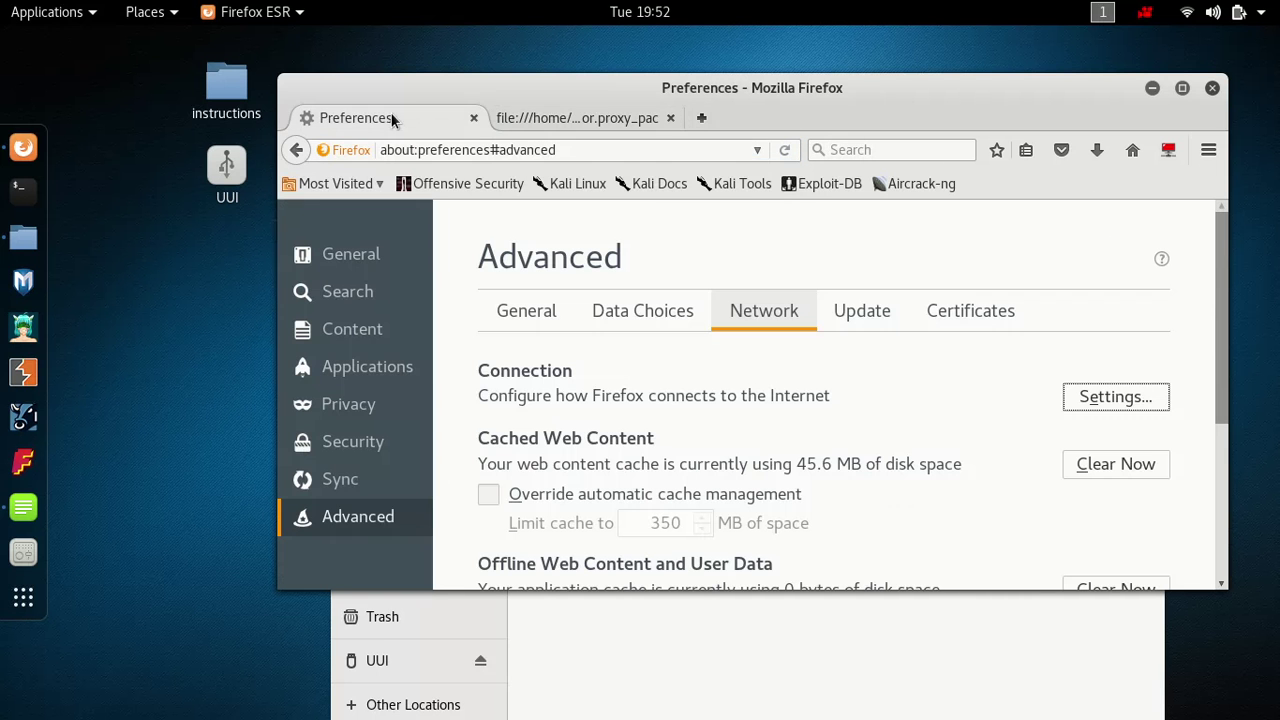
pyautogui.click(1118, 410)
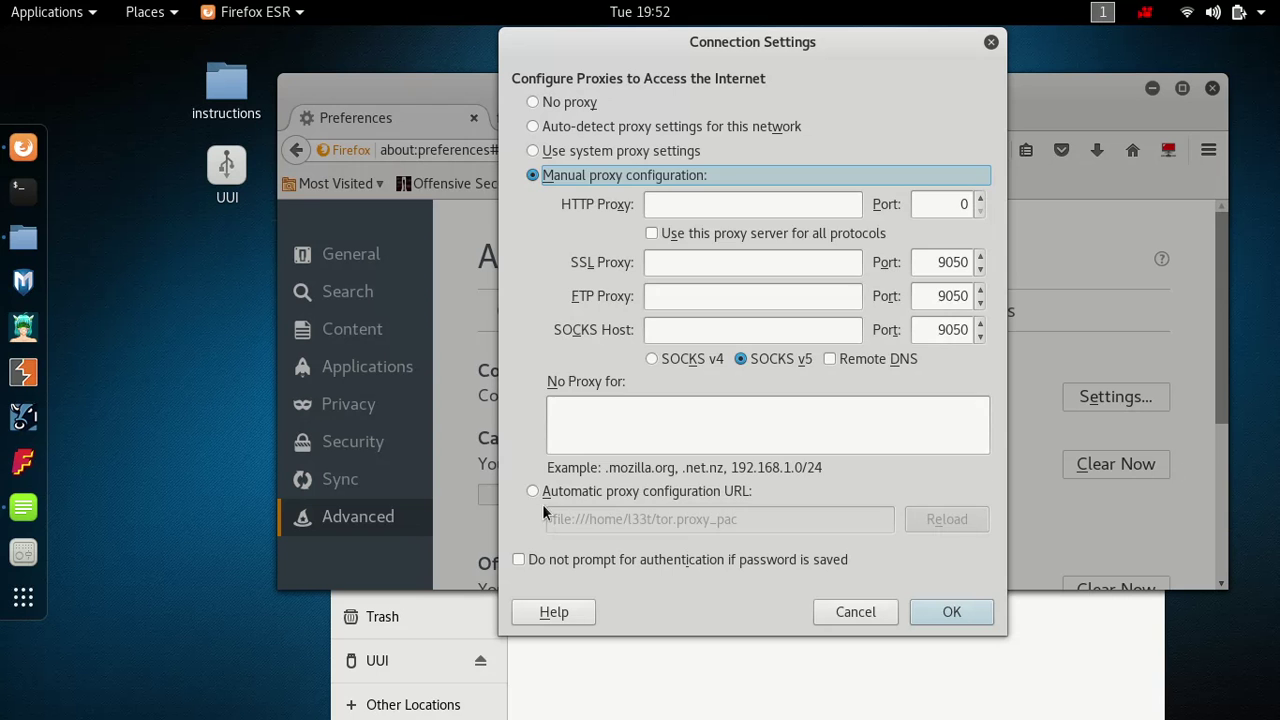
pyautogui.click(545, 496)
pyautogui.press('Tab')
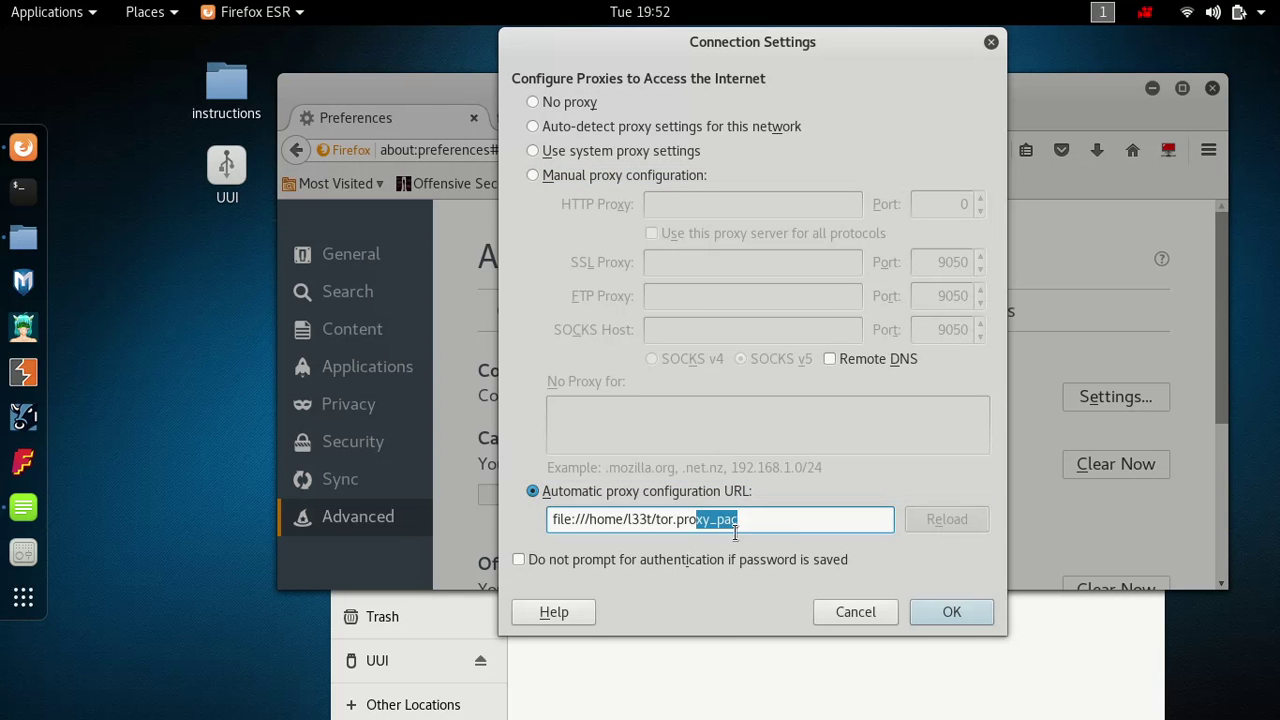
pyautogui.rightClick(627, 535)
pyautogui.click(690, 618)
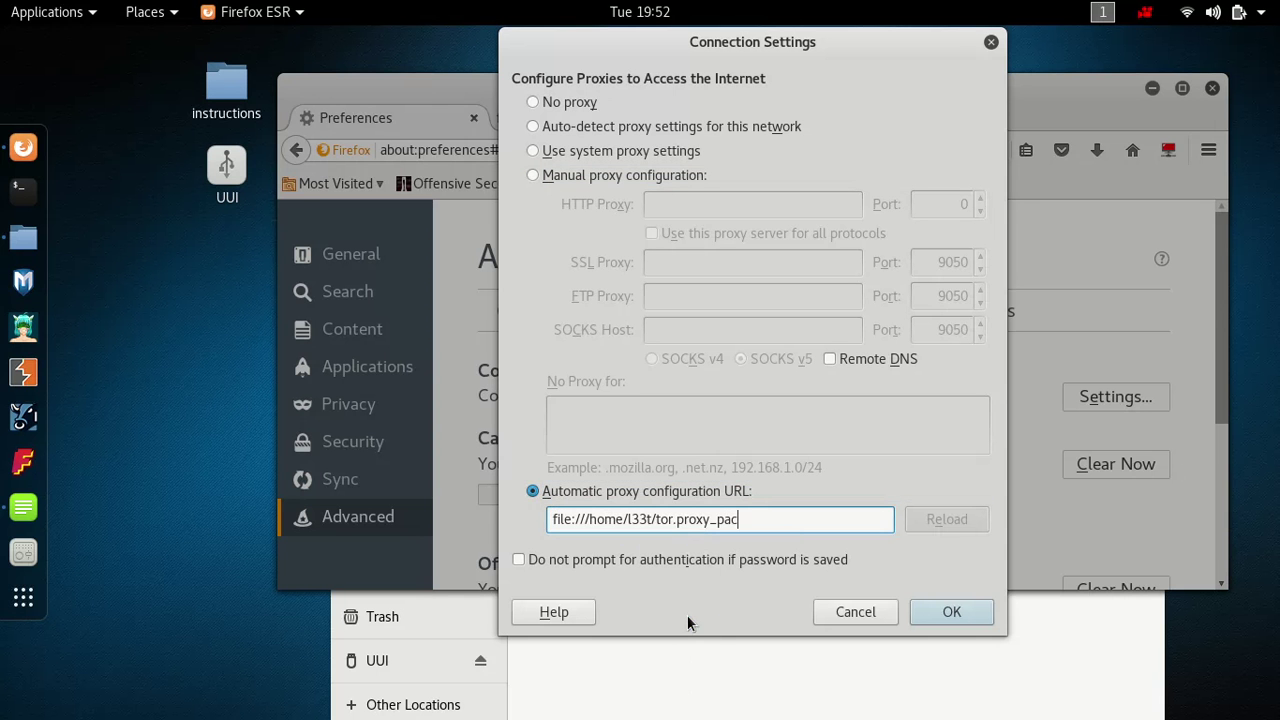
pyautogui.click(971, 614)
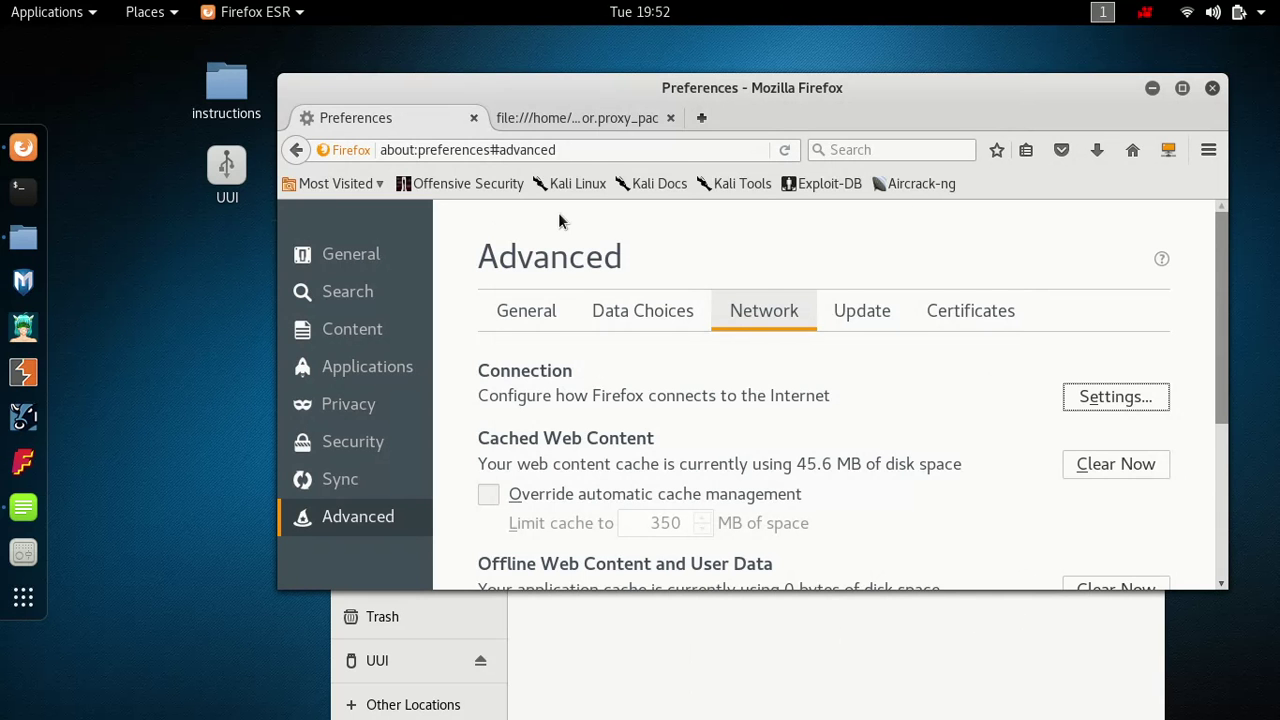
# Go to about:config and accept the warning
pyautogui.click(597, 158)
pyautogui.click(597, 158)
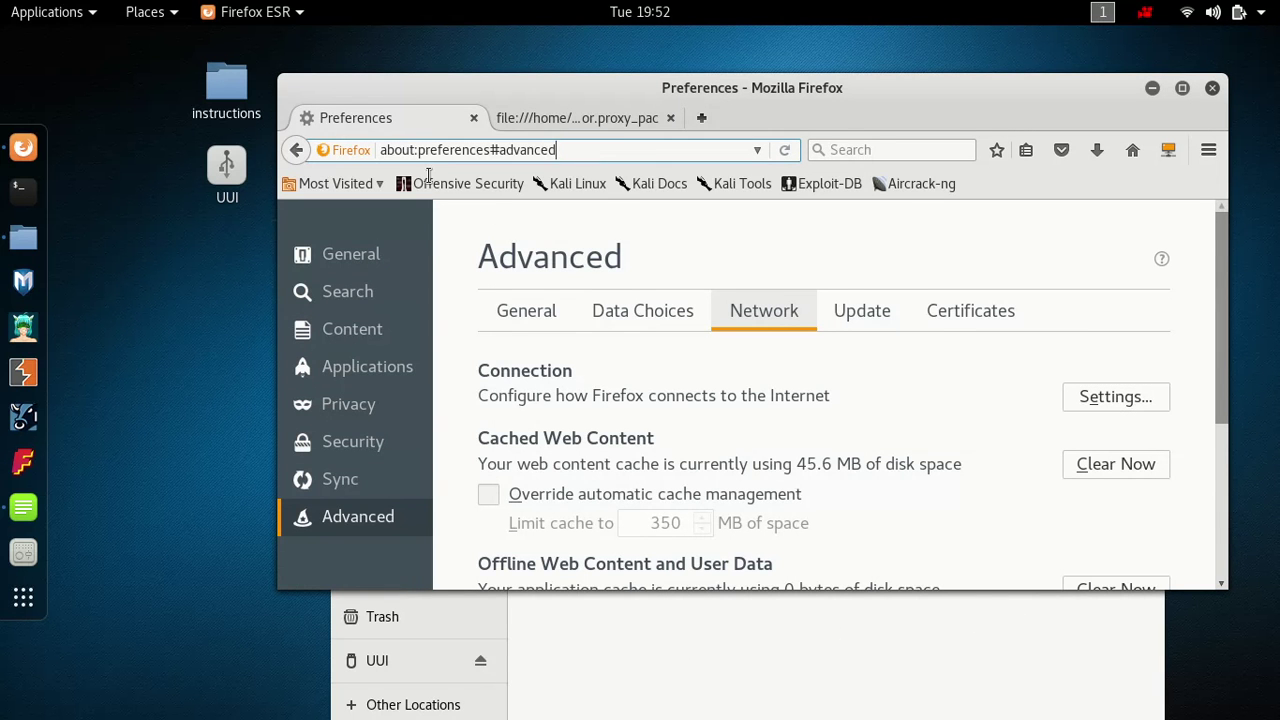
pyautogui.doubleClick(431, 165)
pyautogui.write('config')
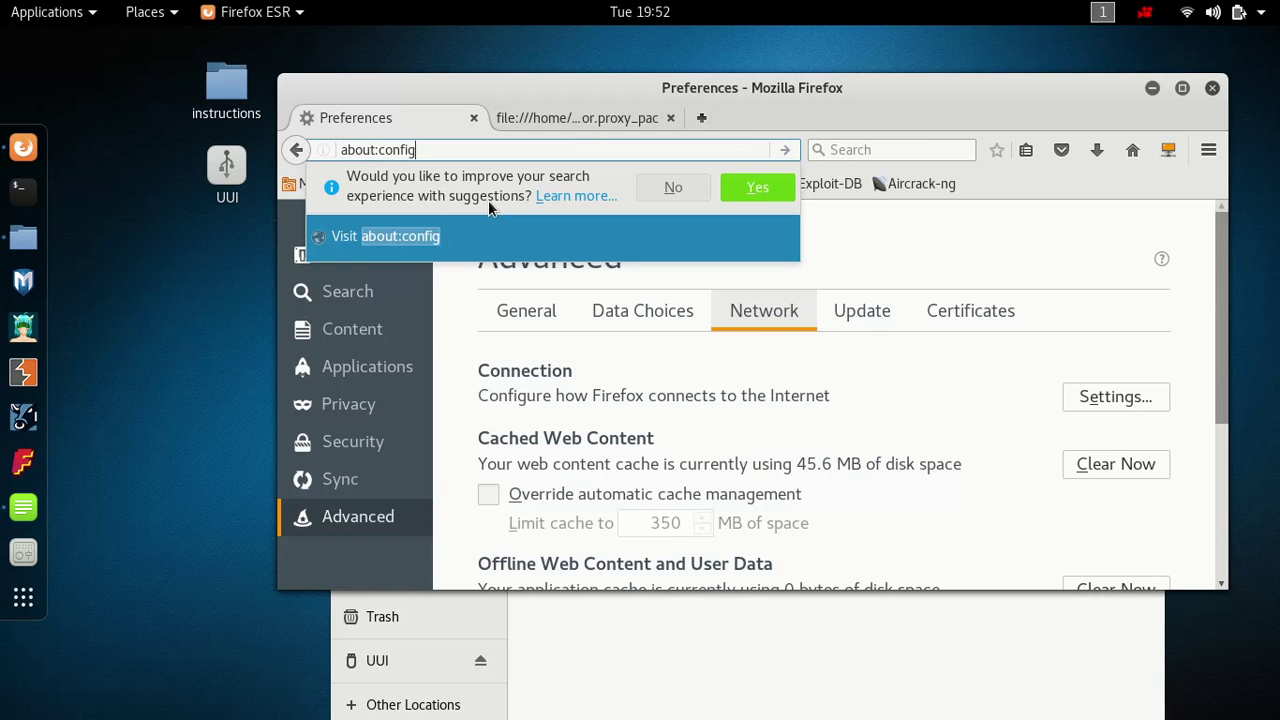
pyautogui.press('Return')
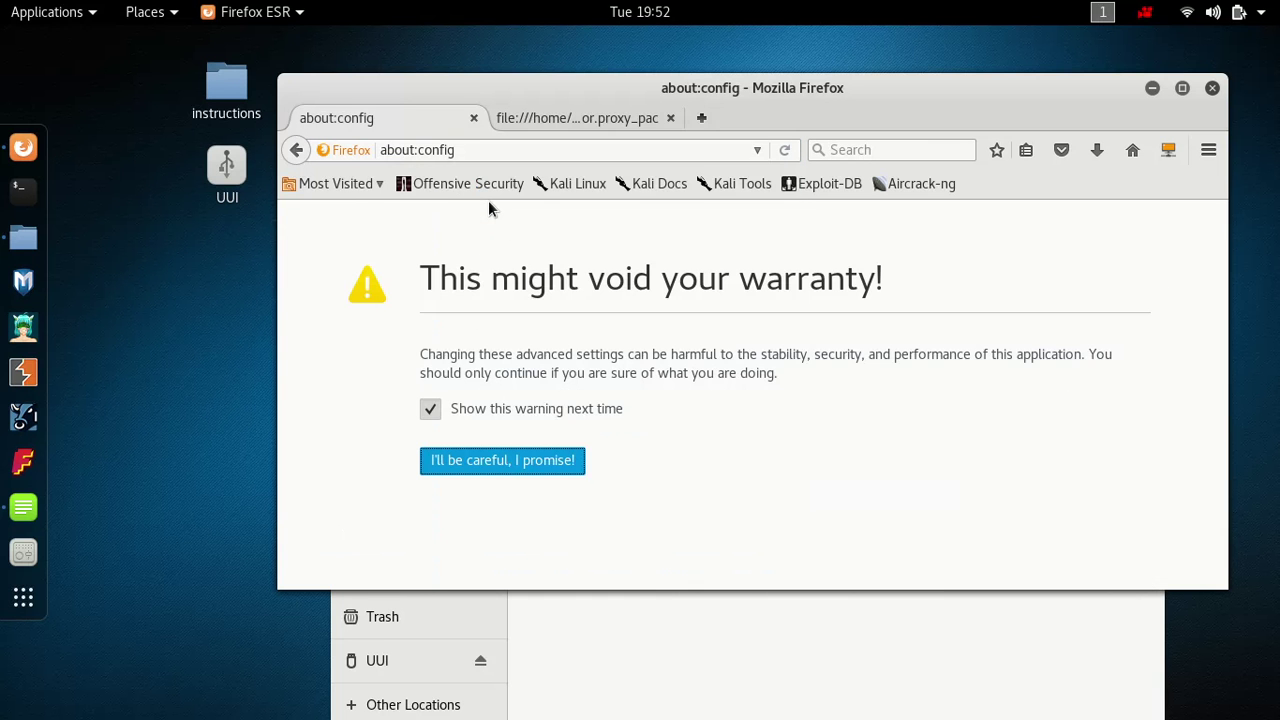
pyautogui.click(518, 461)
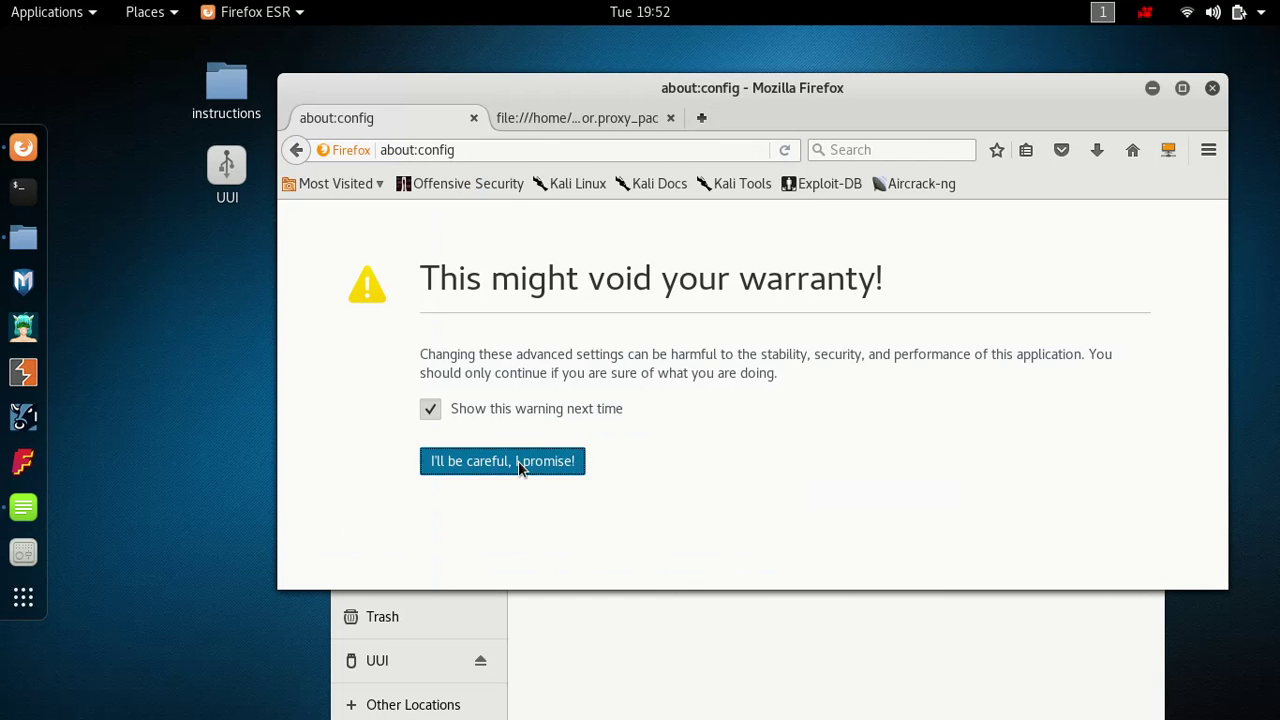
# Paste network.proxy.socks_remote_dns from the notes into the search and toggle it to true
pyautogui.click(23, 507)
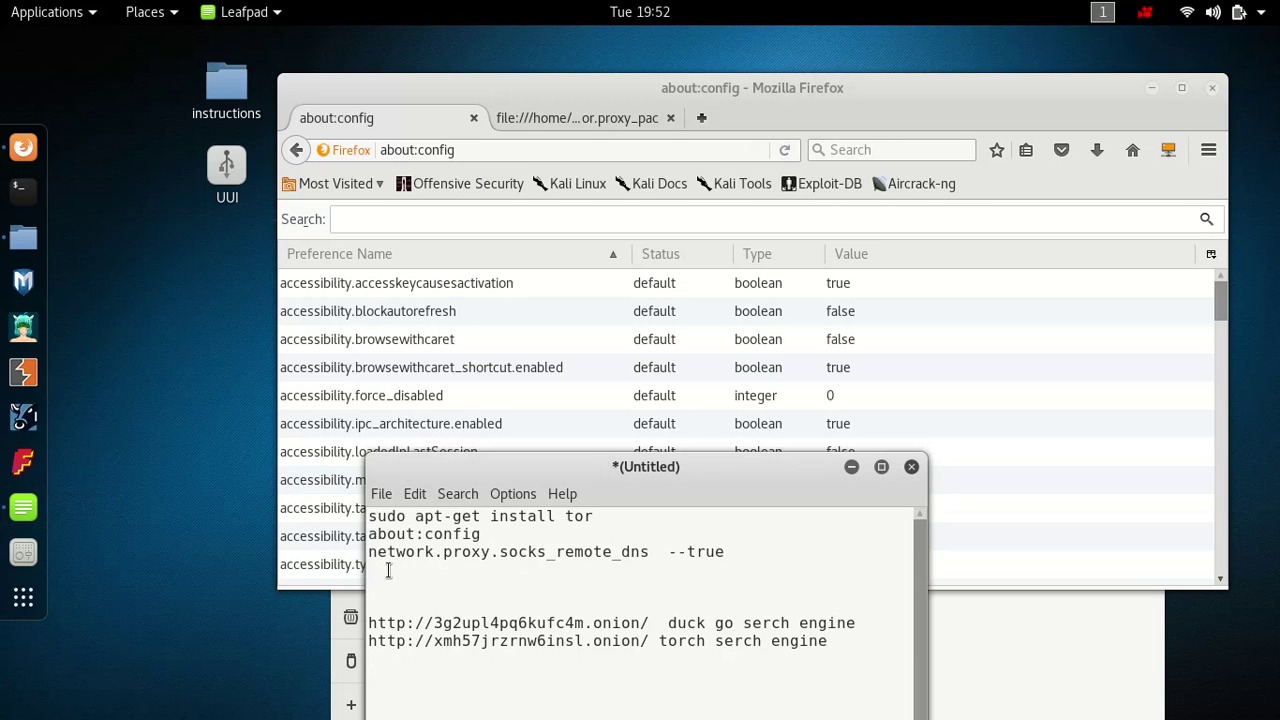
pyautogui.moveTo(378, 566); pyautogui.dragTo(657, 572)
pyautogui.rightClick(616, 549)
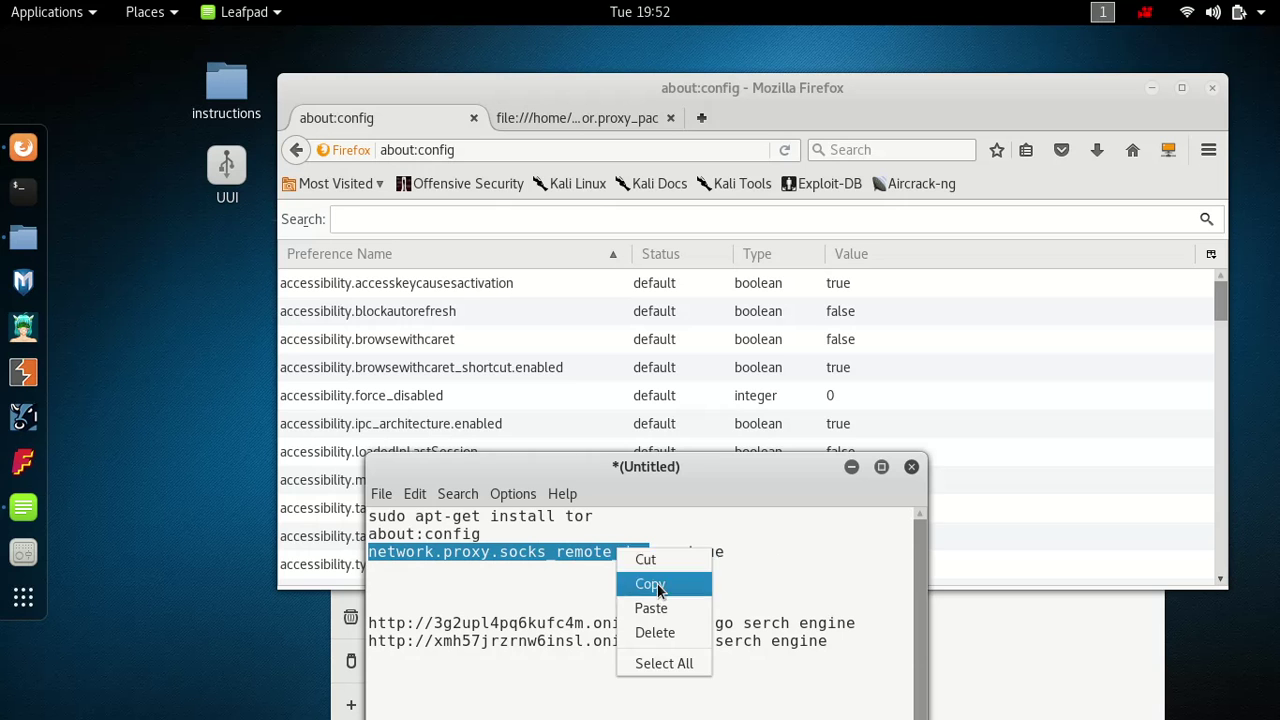
pyautogui.click(645, 582)
pyautogui.click(476, 232)
pyautogui.rightClick(476, 236)
pyautogui.click(537, 317)
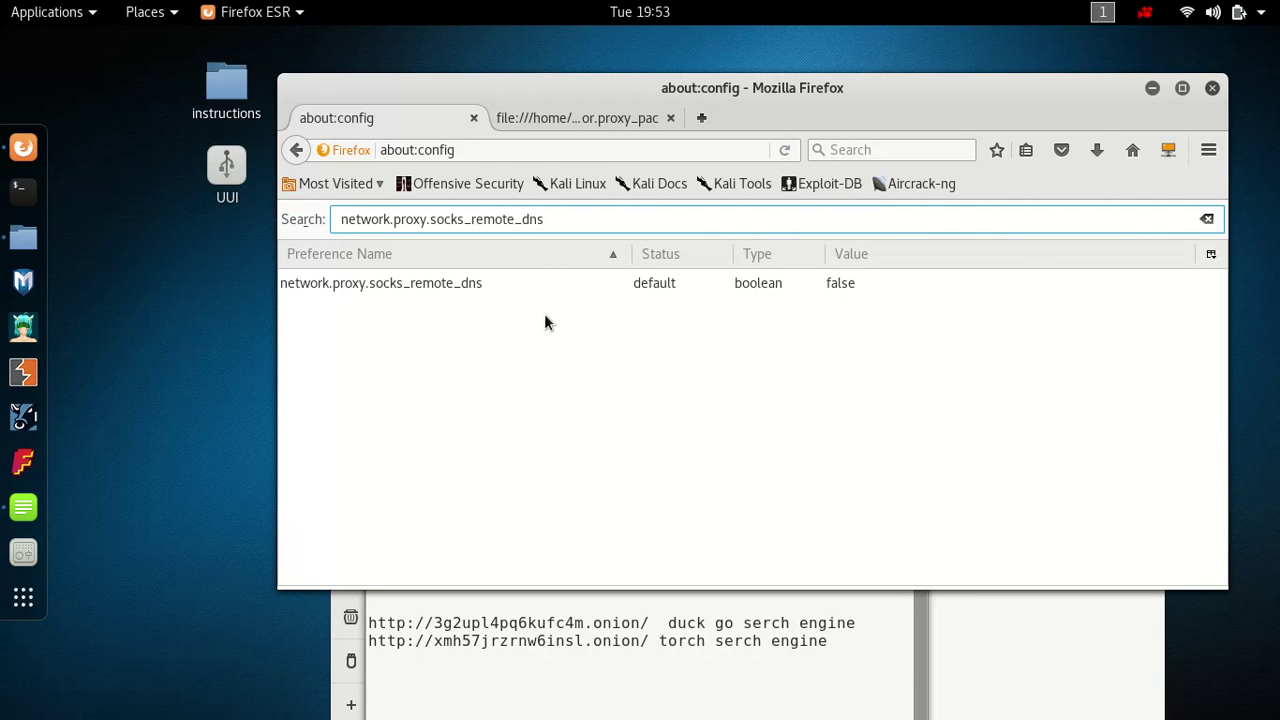
pyautogui.rightClick(827, 286)
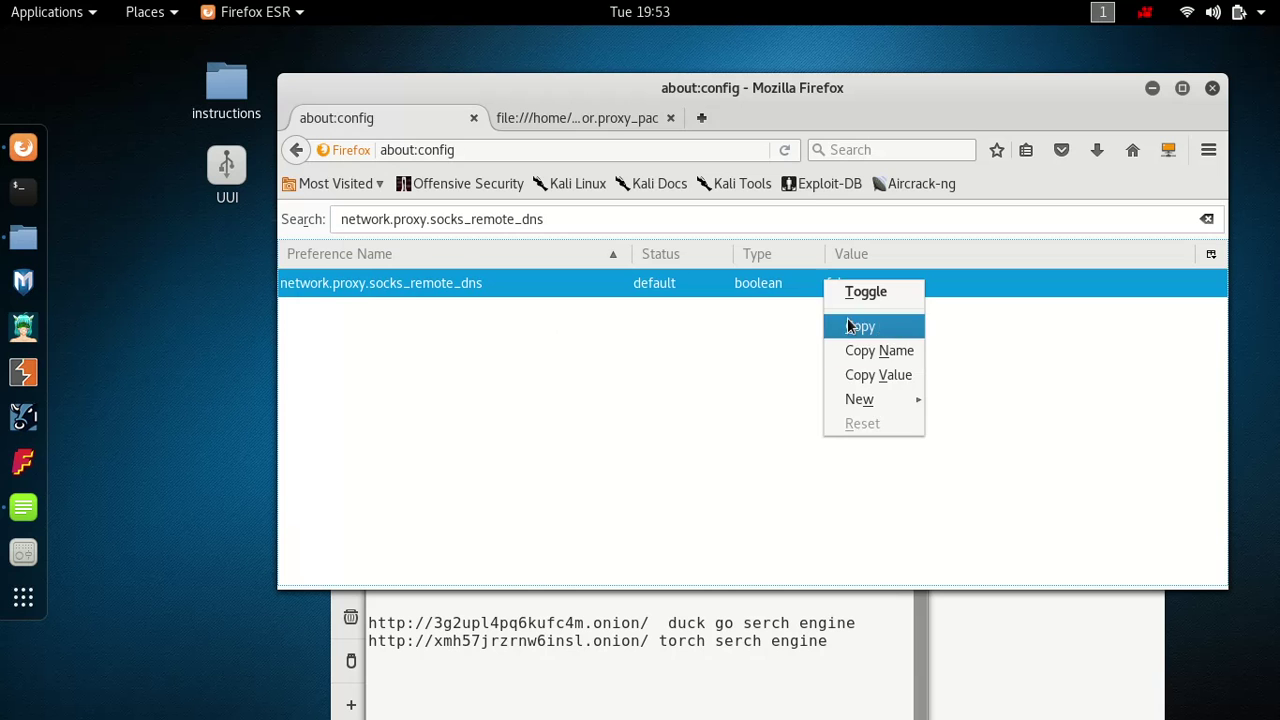
pyautogui.click(828, 290)
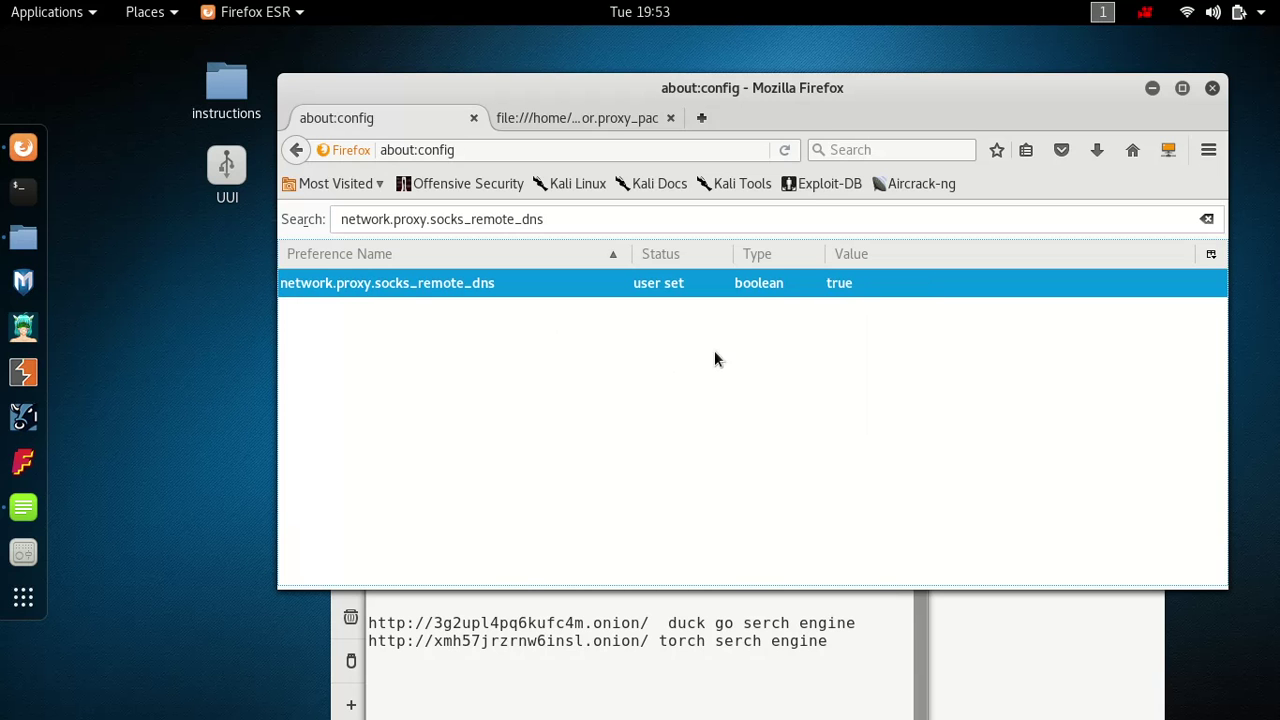
# Copy the DuckDuckGo onion address line from the notes
pyautogui.click(609, 691)
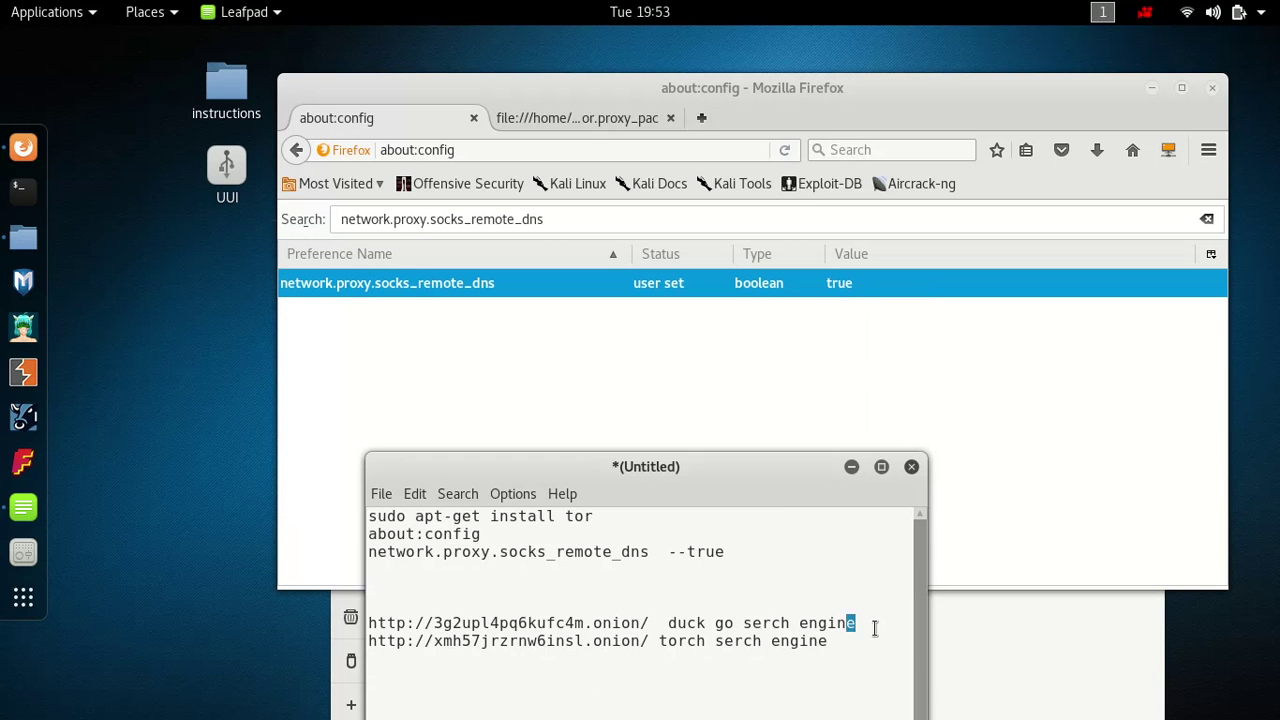
pyautogui.moveTo(875, 626); pyautogui.dragTo(378, 632)
pyautogui.rightClick(400, 630)
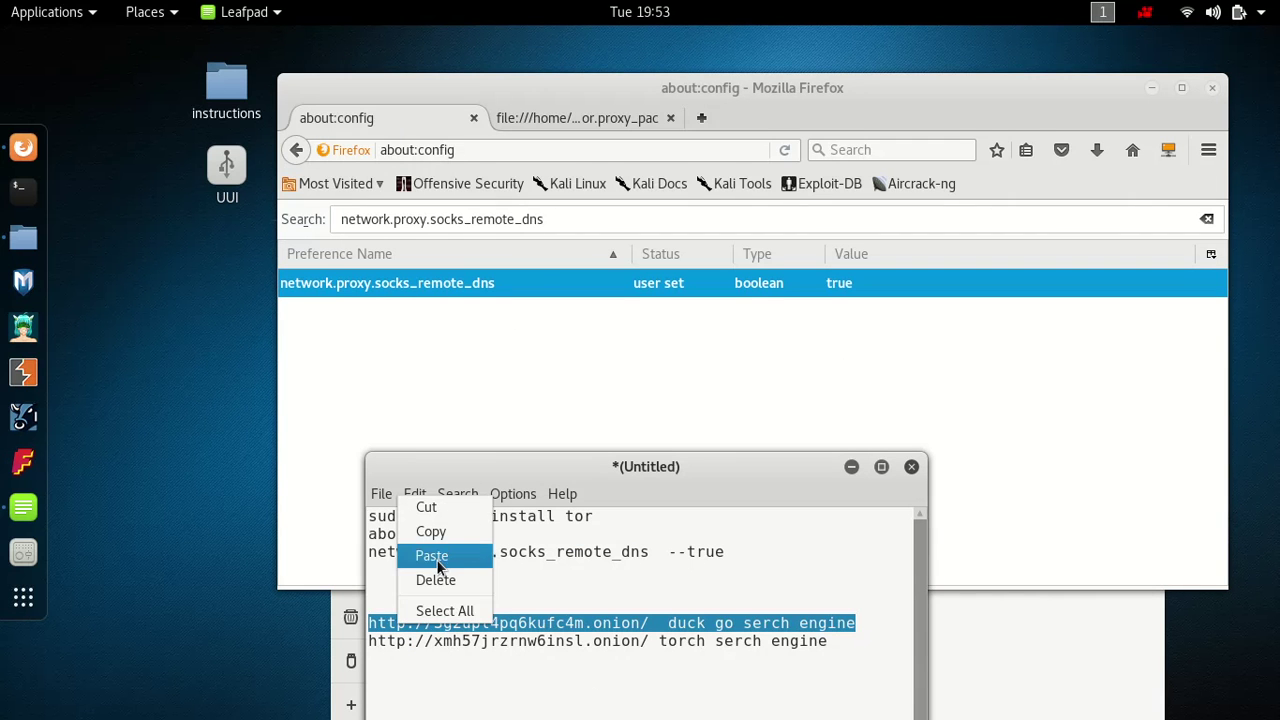
pyautogui.click(432, 531)
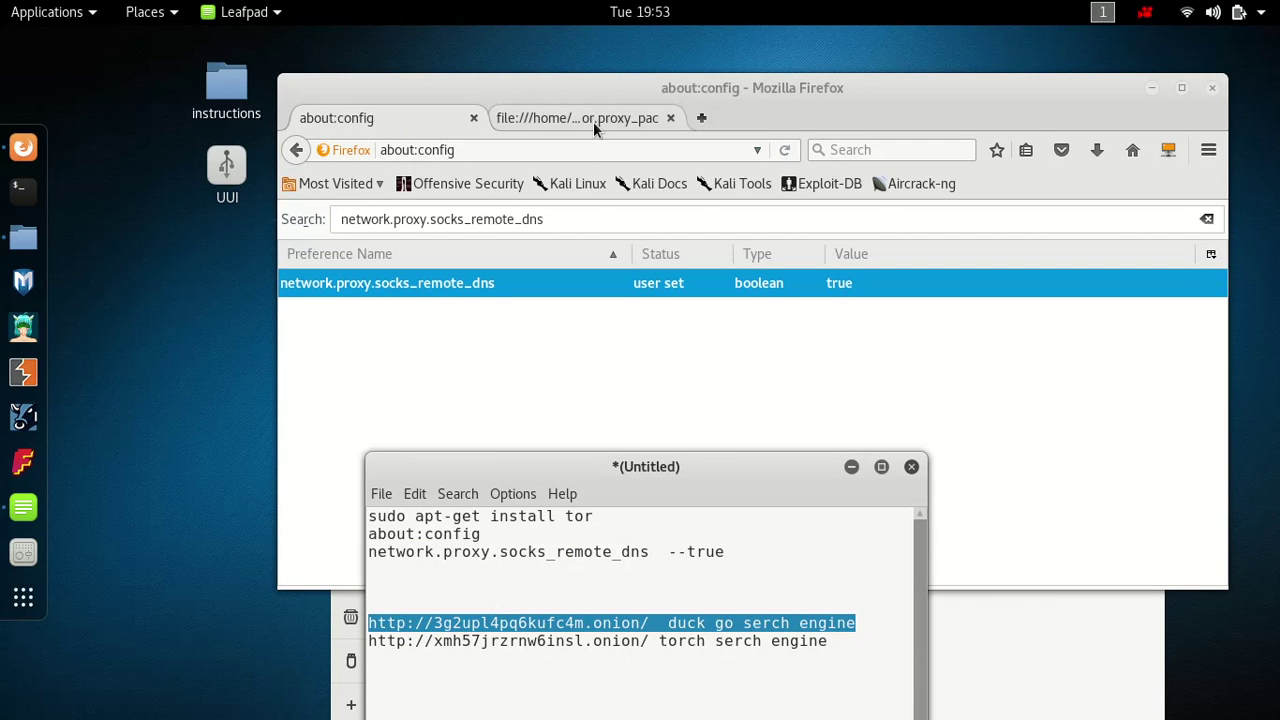
# Close the PAC file tab and Paste & Go the DuckDuckGo onion address in a new tab
pyautogui.click(670, 118)
pyautogui.click(503, 118)
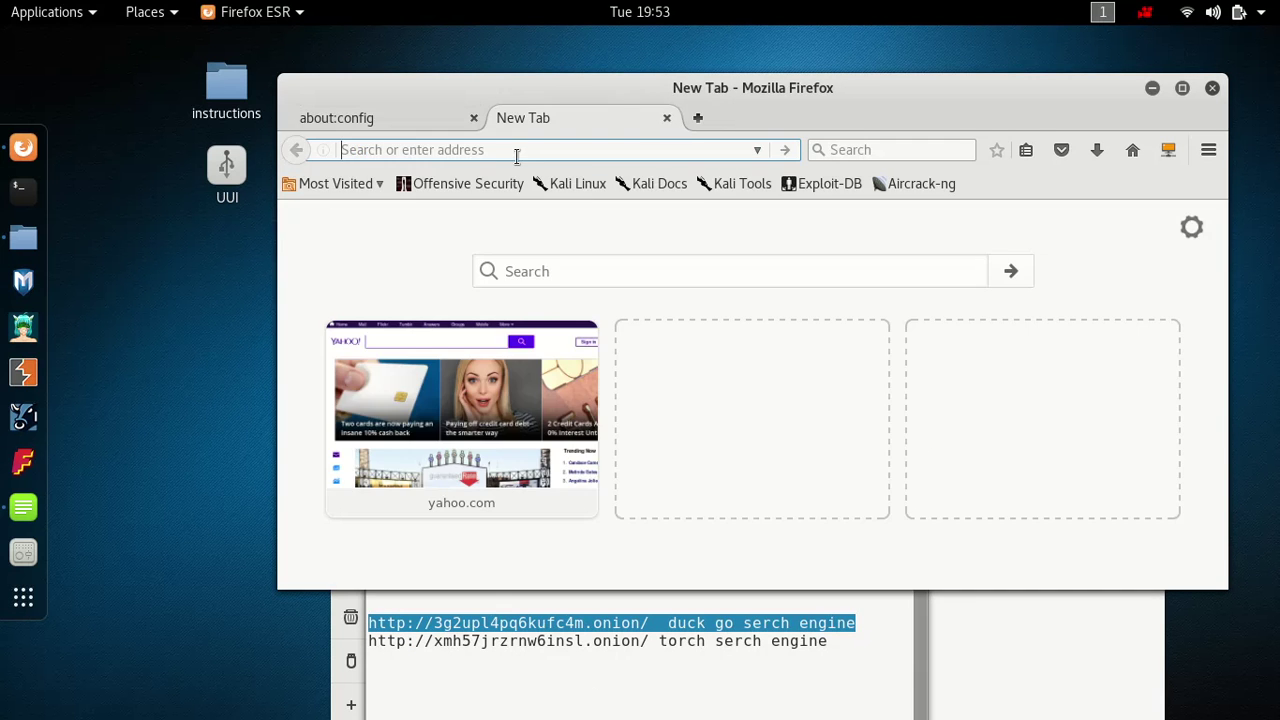
pyautogui.rightClick(494, 151)
pyautogui.click(548, 268)
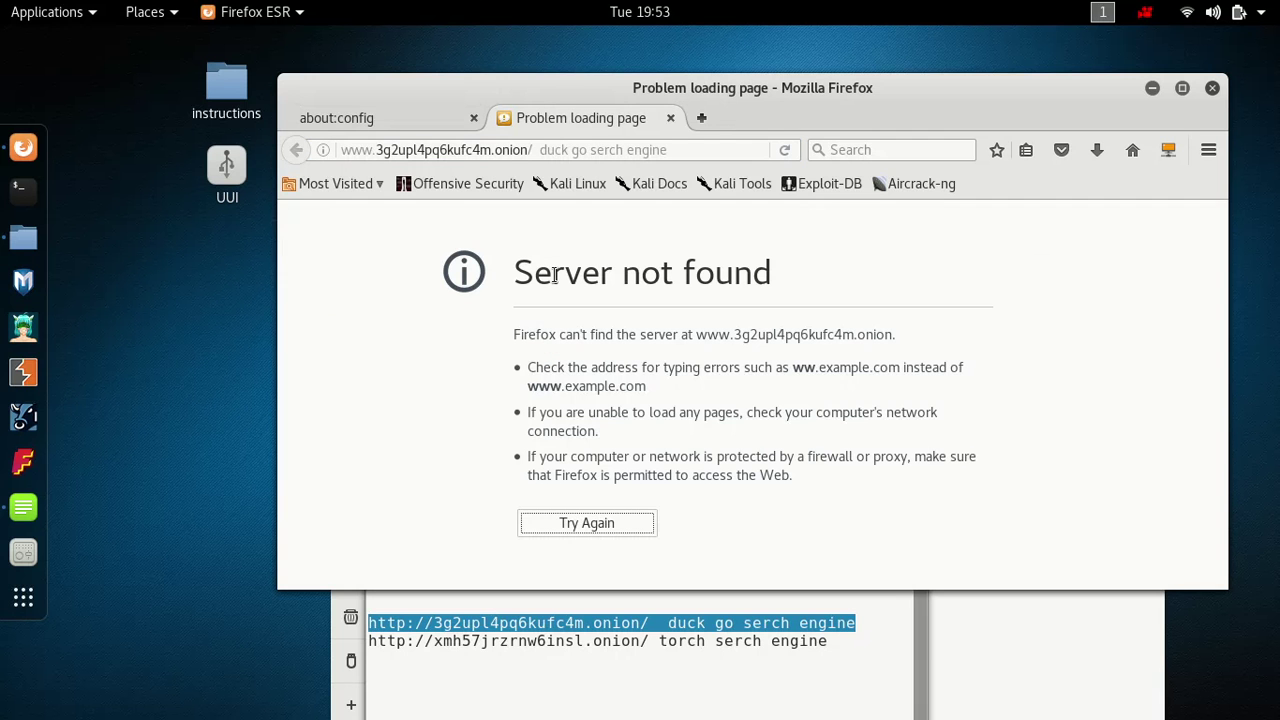
pyautogui.click(604, 521)
pyautogui.click(1176, 156)
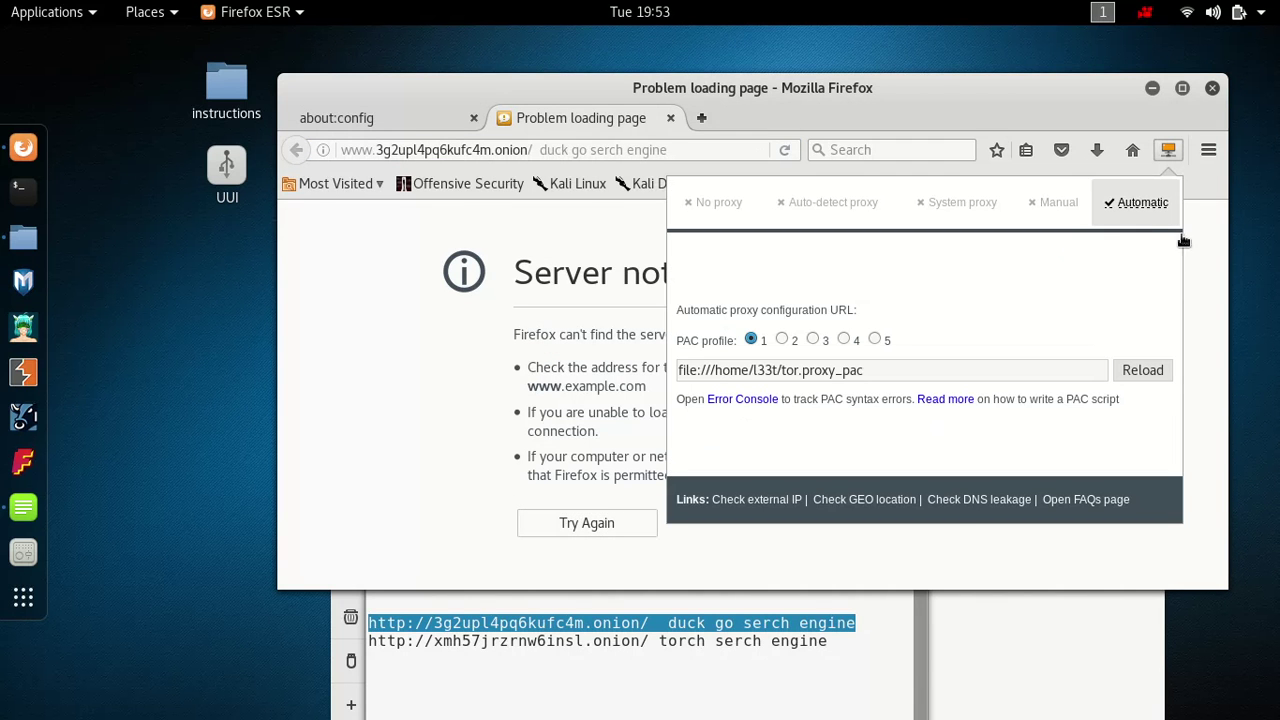
pyautogui.click(703, 152)
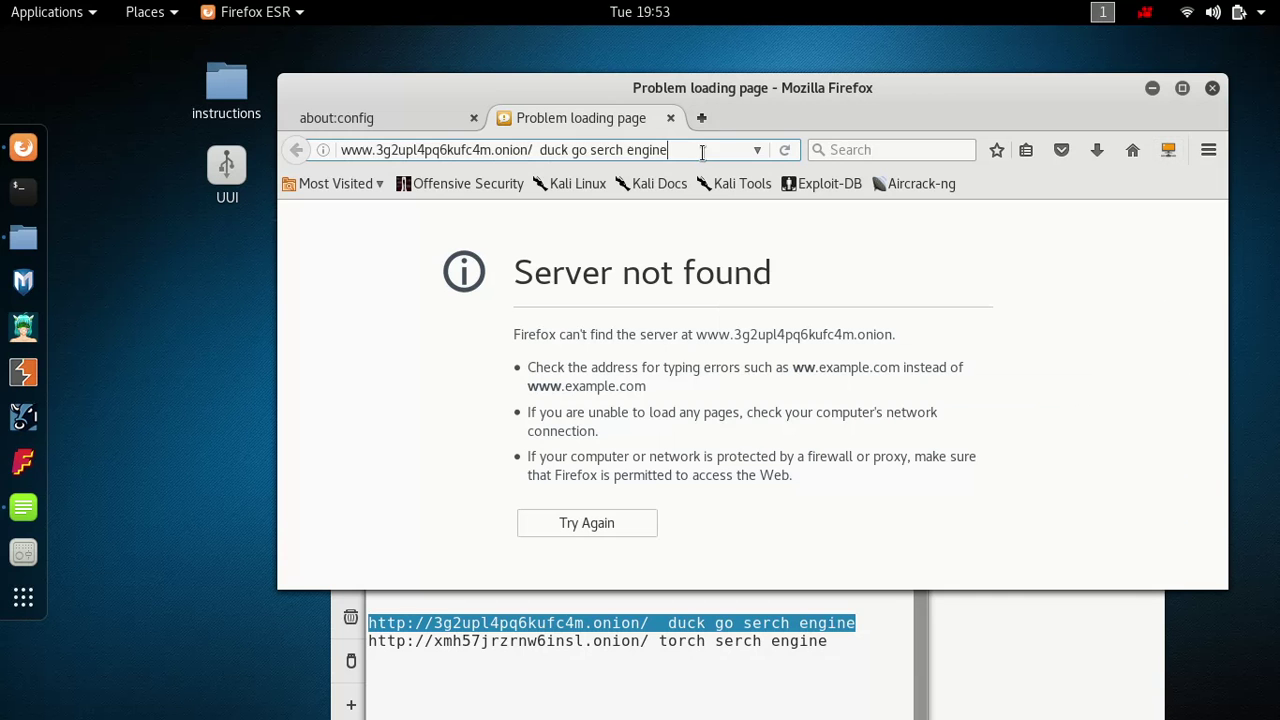
pyautogui.moveTo(697, 152); pyautogui.dragTo(540, 152)
pyautogui.press('BackSpace')
pyautogui.press('BackSpace')
pyautogui.press('BackSpace')
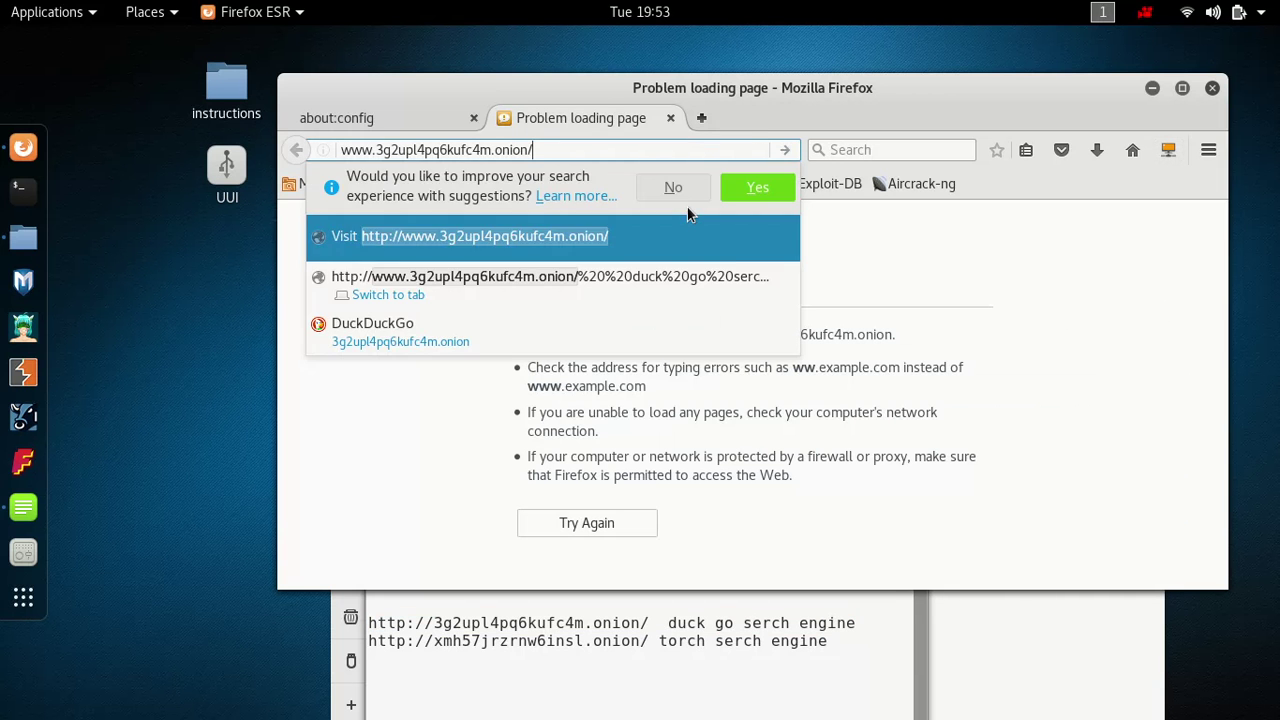
pyautogui.press('Return')
pyautogui.click(584, 155)
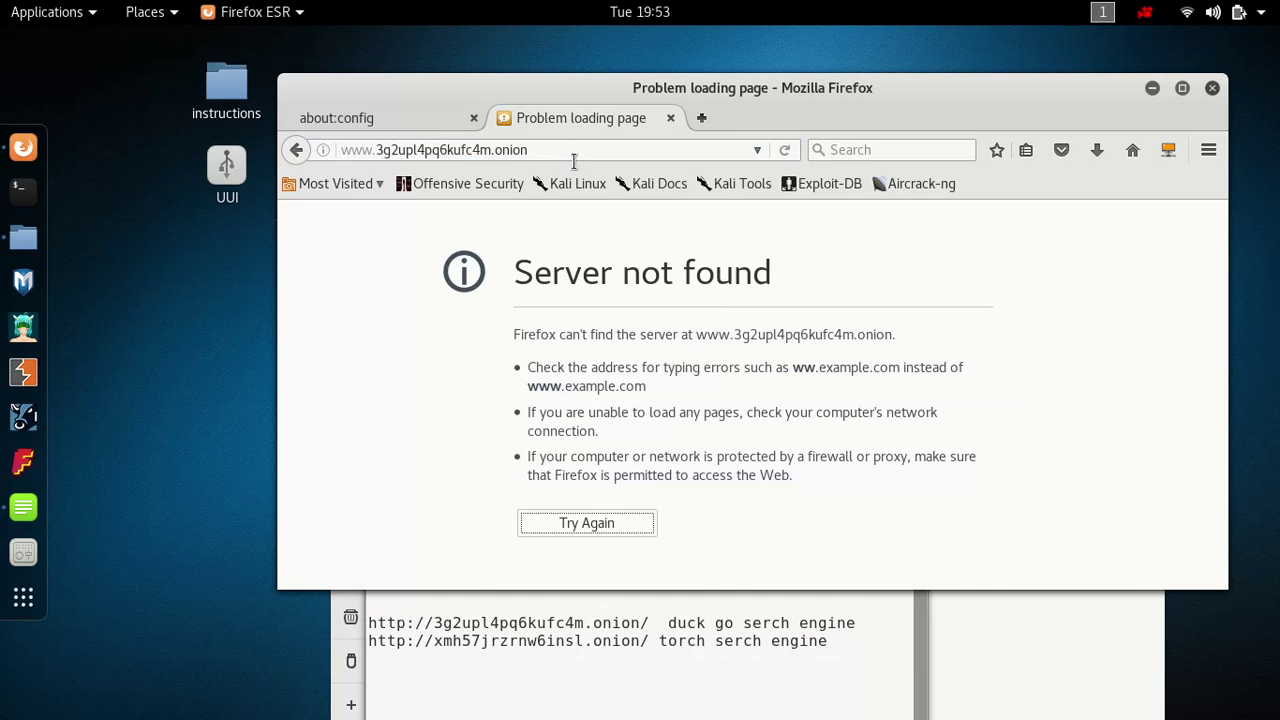
pyautogui.click(572, 160)
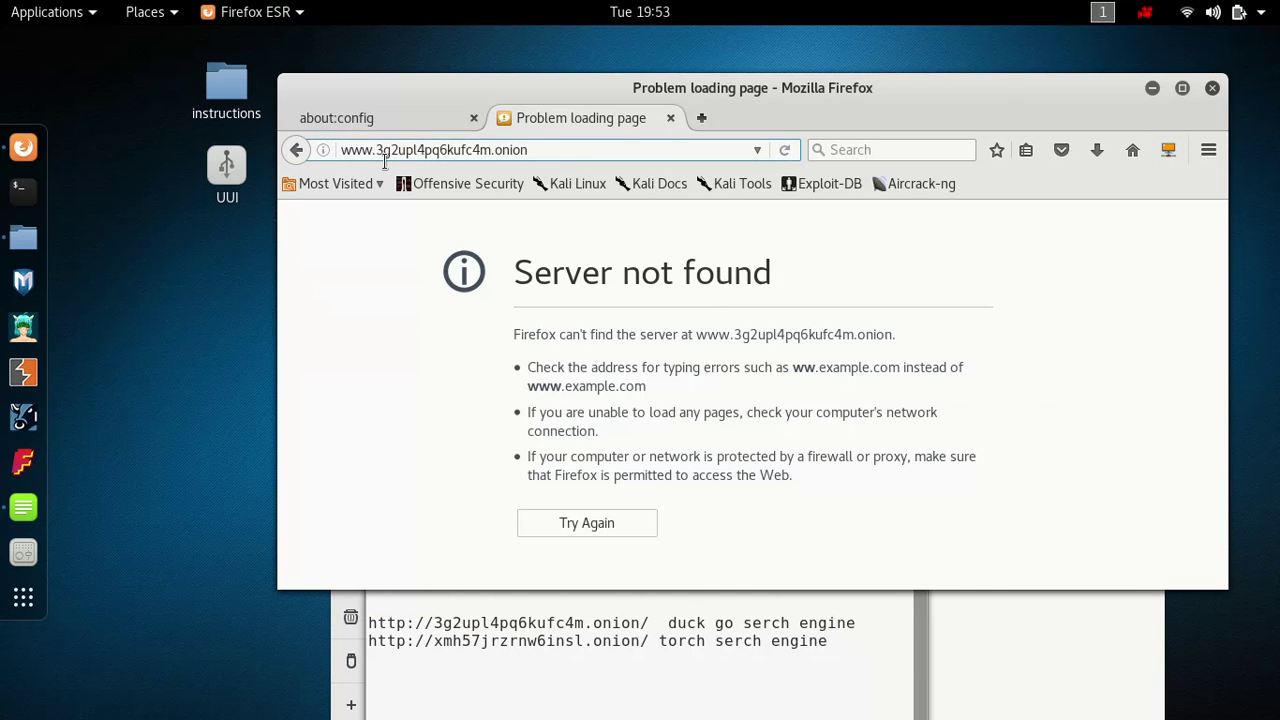
pyautogui.moveTo(362, 152); pyautogui.dragTo(250, 166)
pyautogui.press('BackSpace')
pyautogui.press('Escape')
pyautogui.press('Escape')
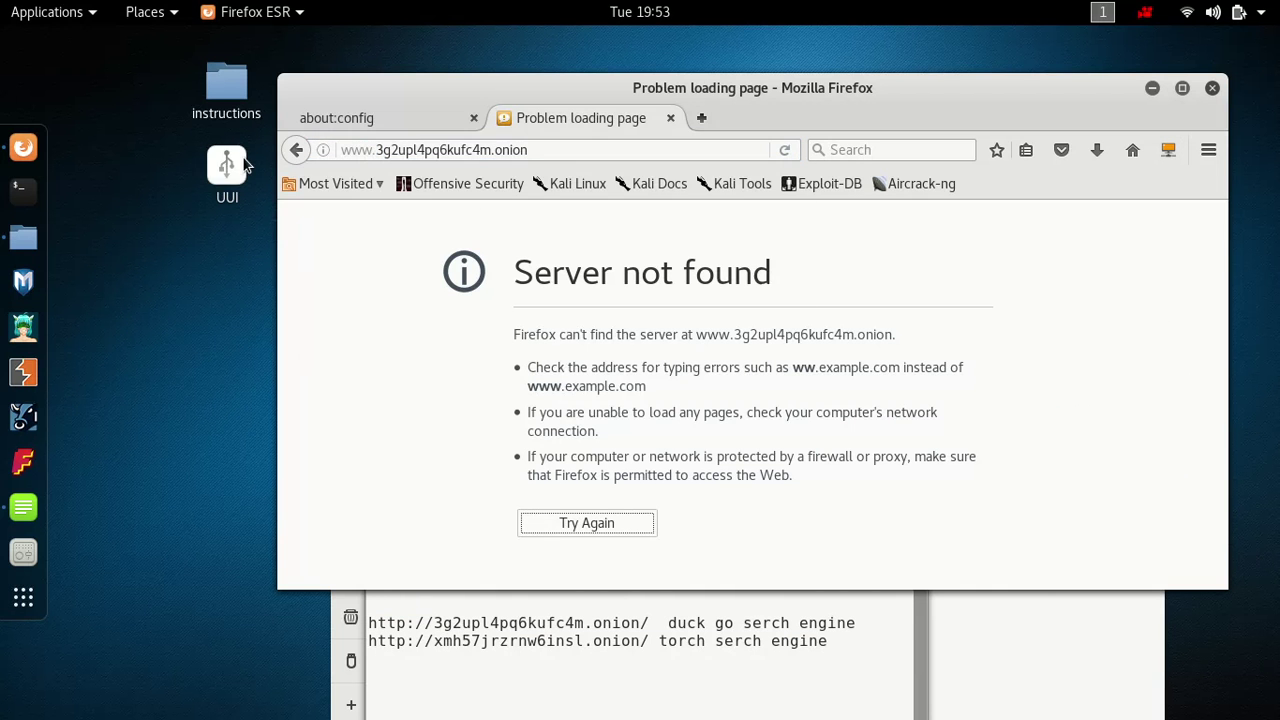
pyautogui.click(571, 155)
# Copy the TORCH onion address from the notes and Paste & Go it in Firefox
pyautogui.click(634, 635)
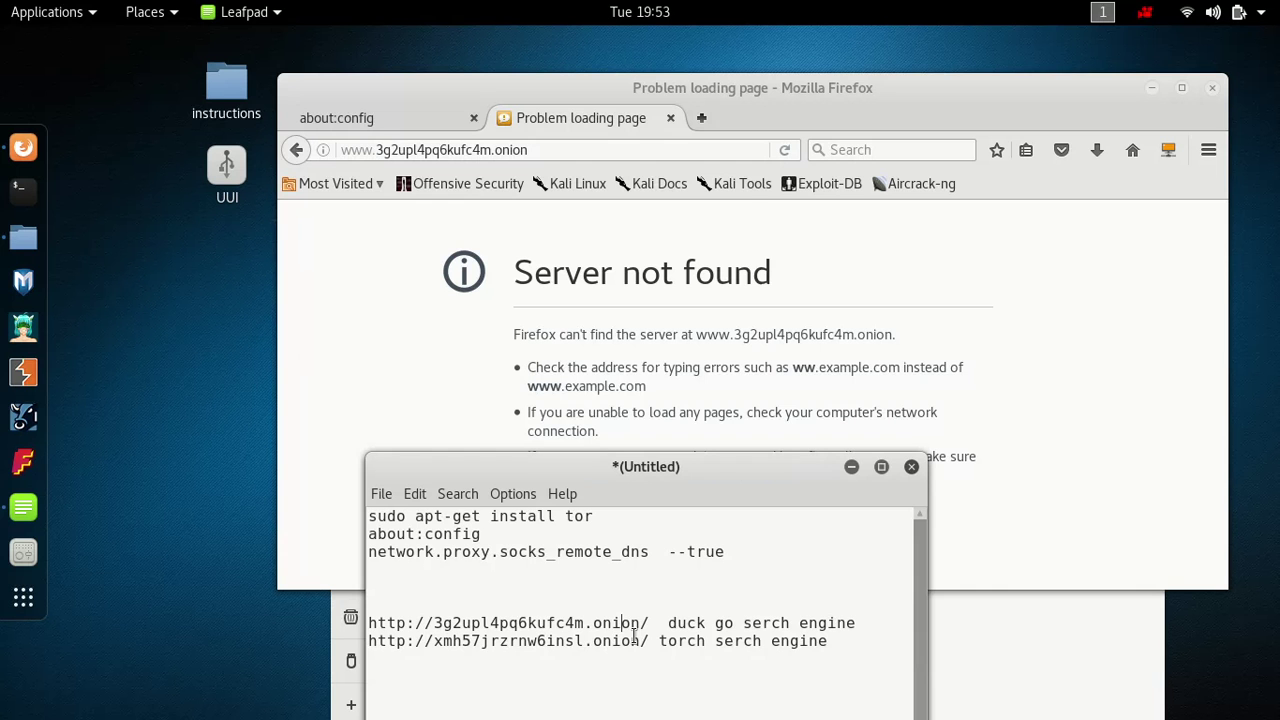
pyautogui.moveTo(657, 645); pyautogui.dragTo(381, 652)
pyautogui.rightClick(380, 516)
pyautogui.click(445, 545)
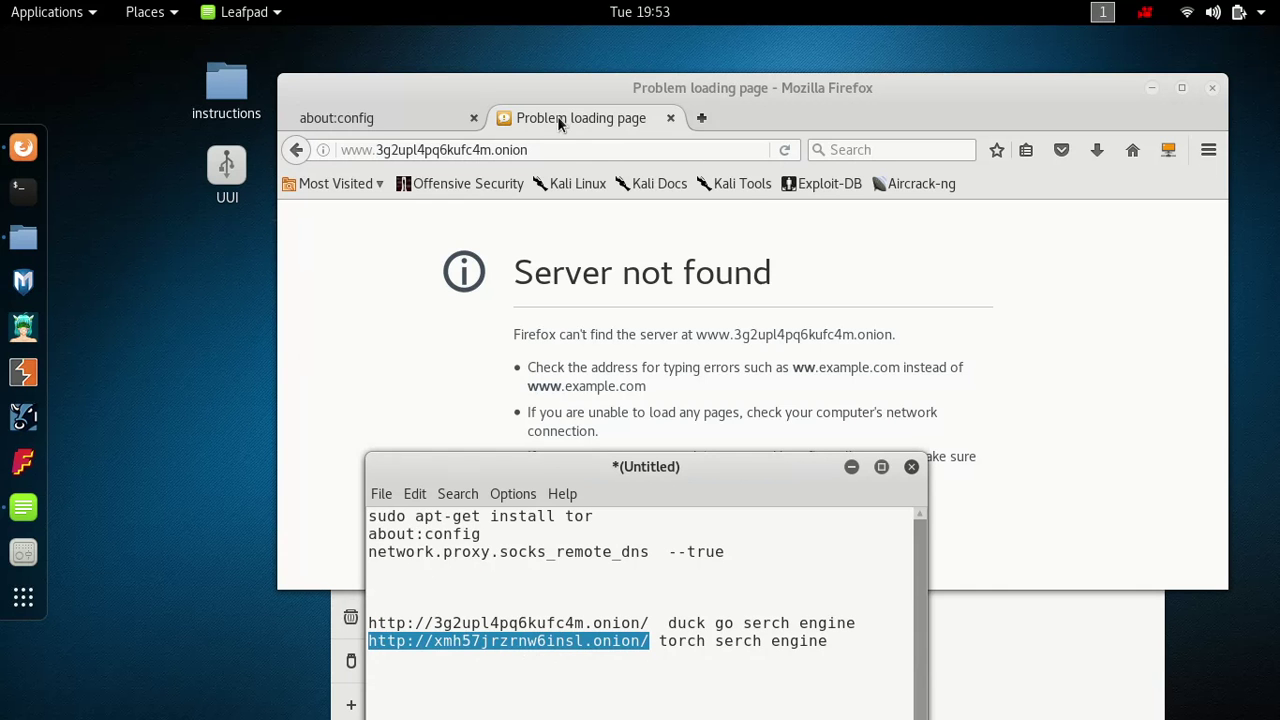
pyautogui.click(553, 158)
pyautogui.rightClick(381, 151)
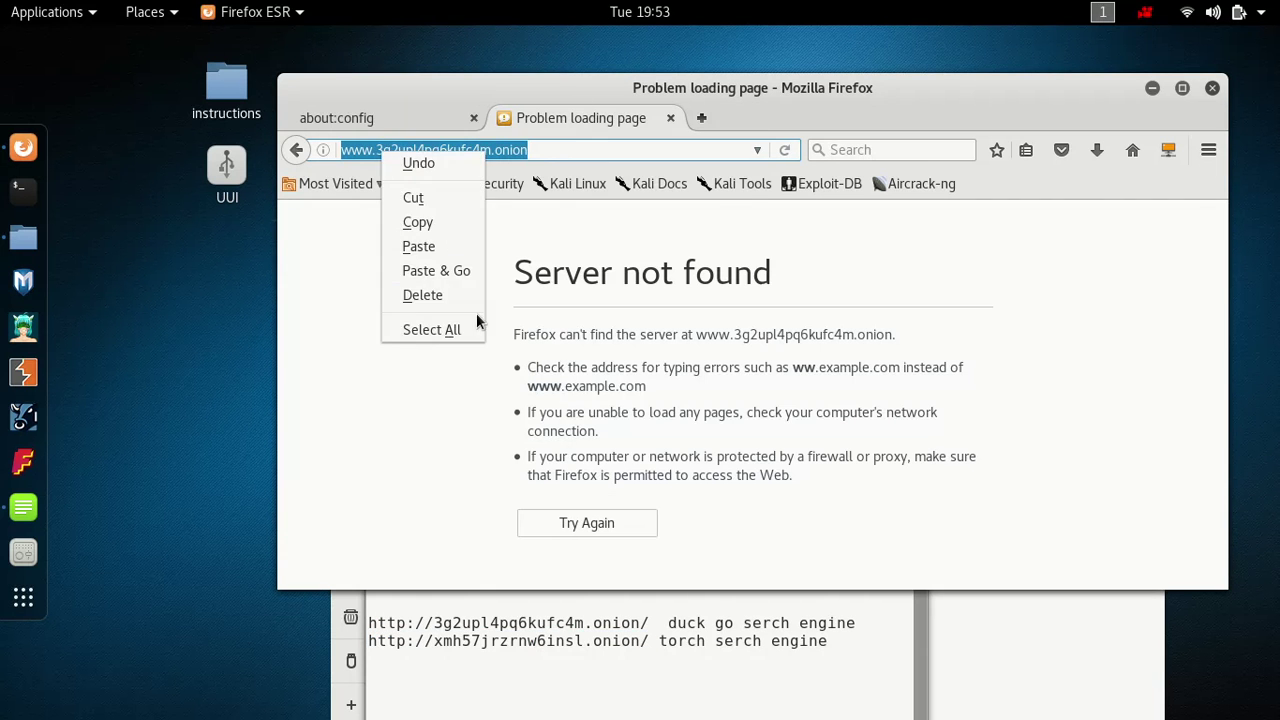
pyautogui.click(461, 278)
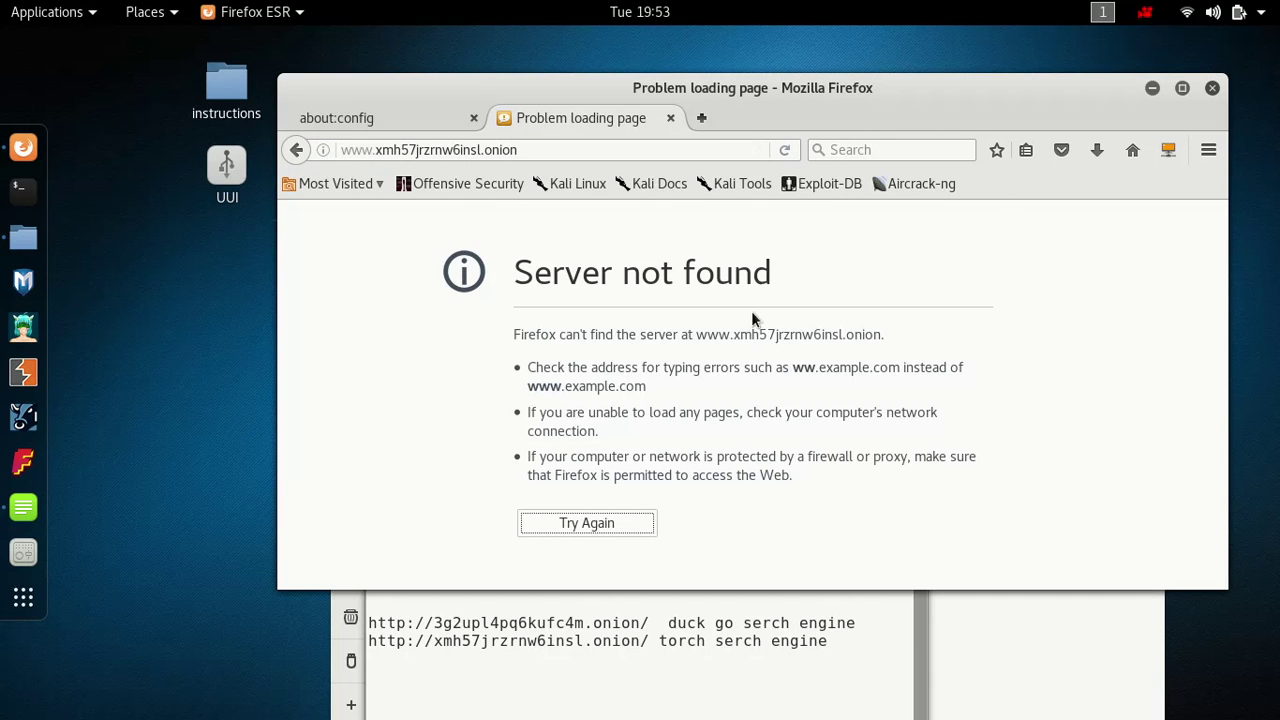
# Switch the proxy add-on to Manual then back to Automatic, reload tor.proxy_pac, and close Firefox
pyautogui.click(1169, 152)
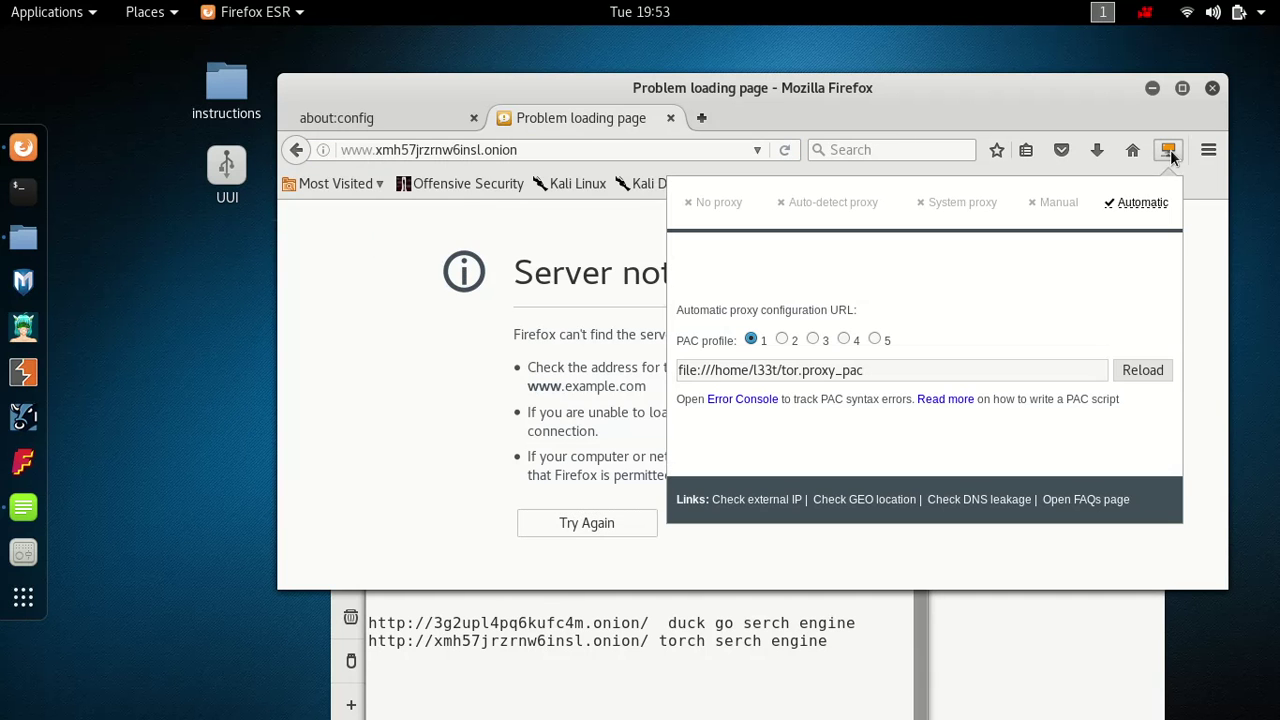
pyautogui.click(1058, 204)
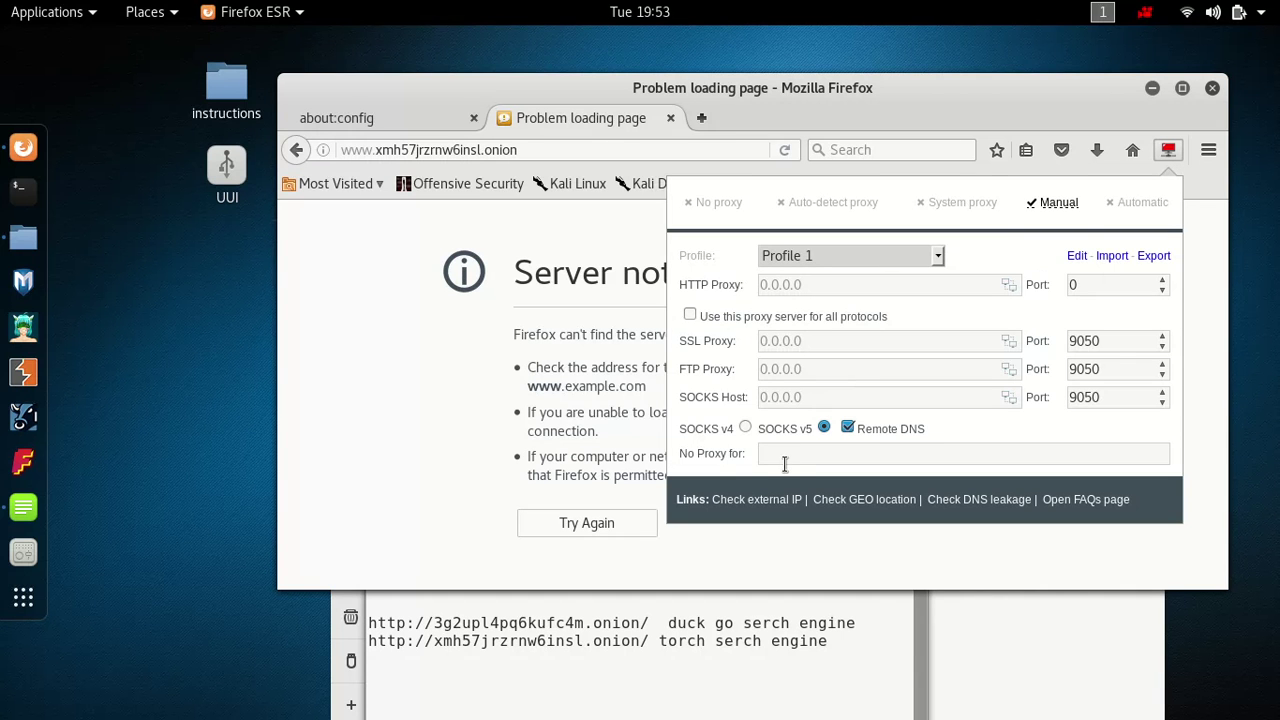
pyautogui.click(1140, 202)
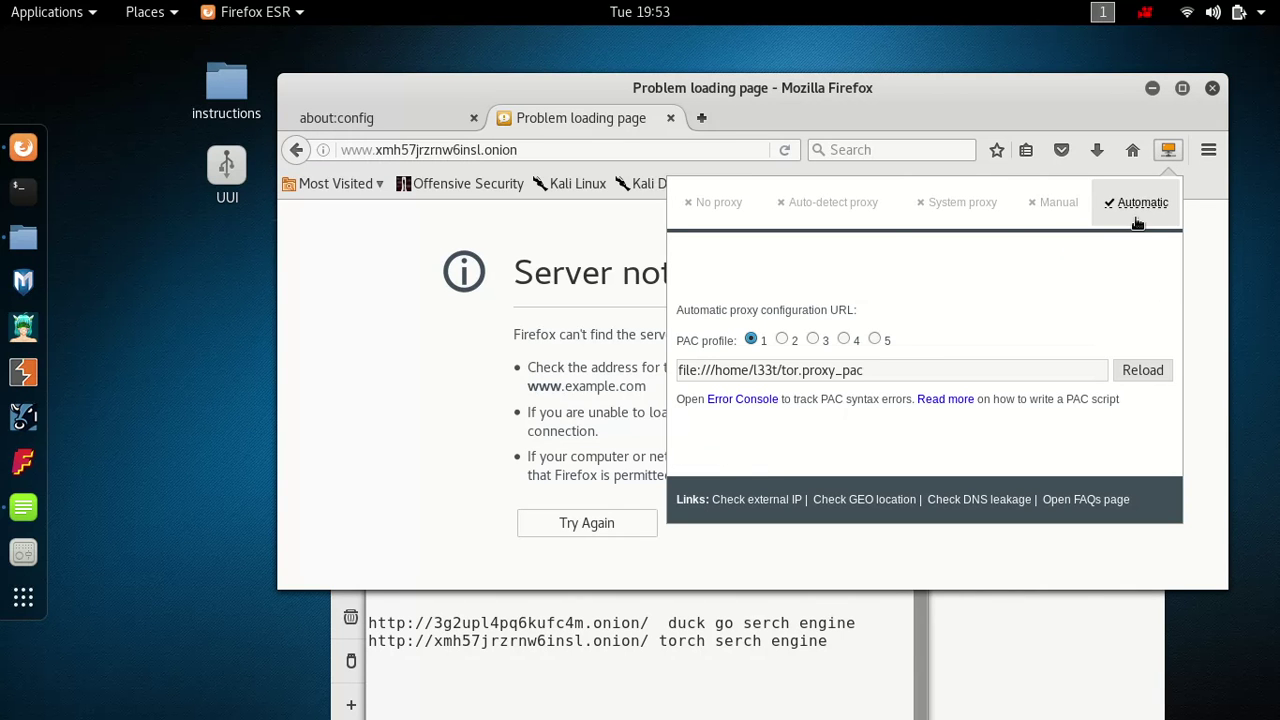
pyautogui.click(1143, 372)
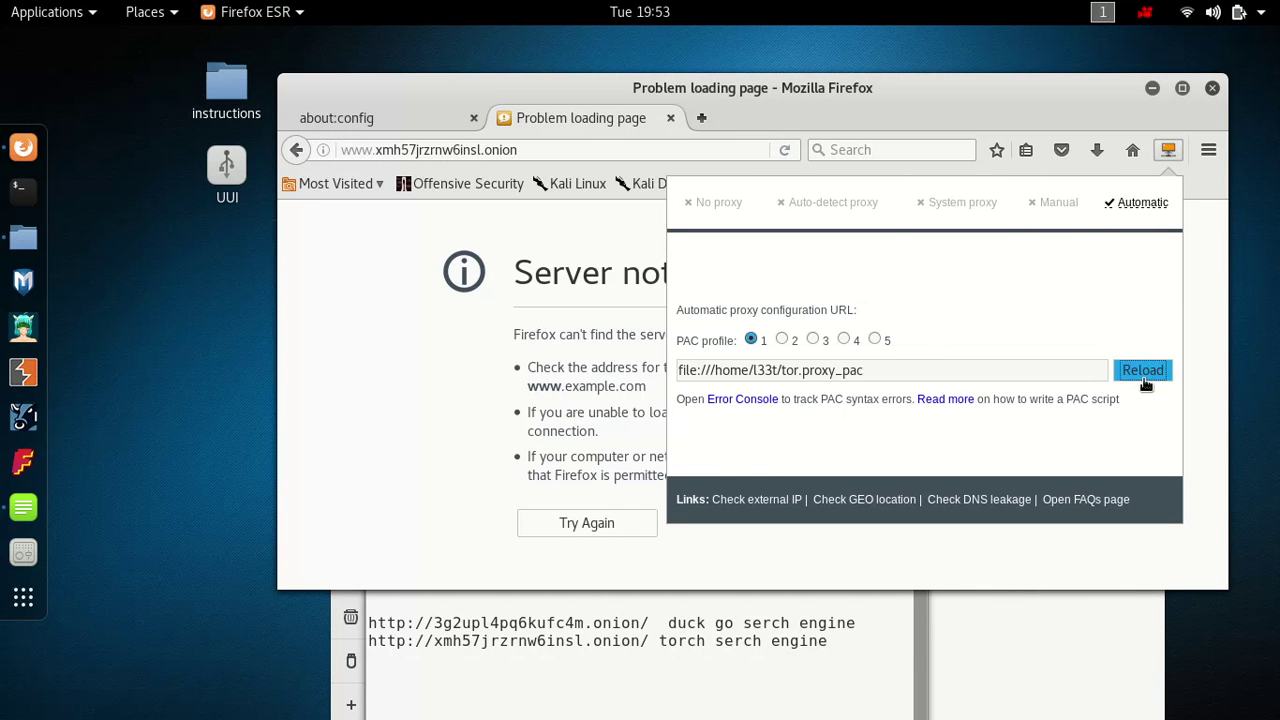
pyautogui.click(1212, 88)
pyautogui.click(1212, 88)
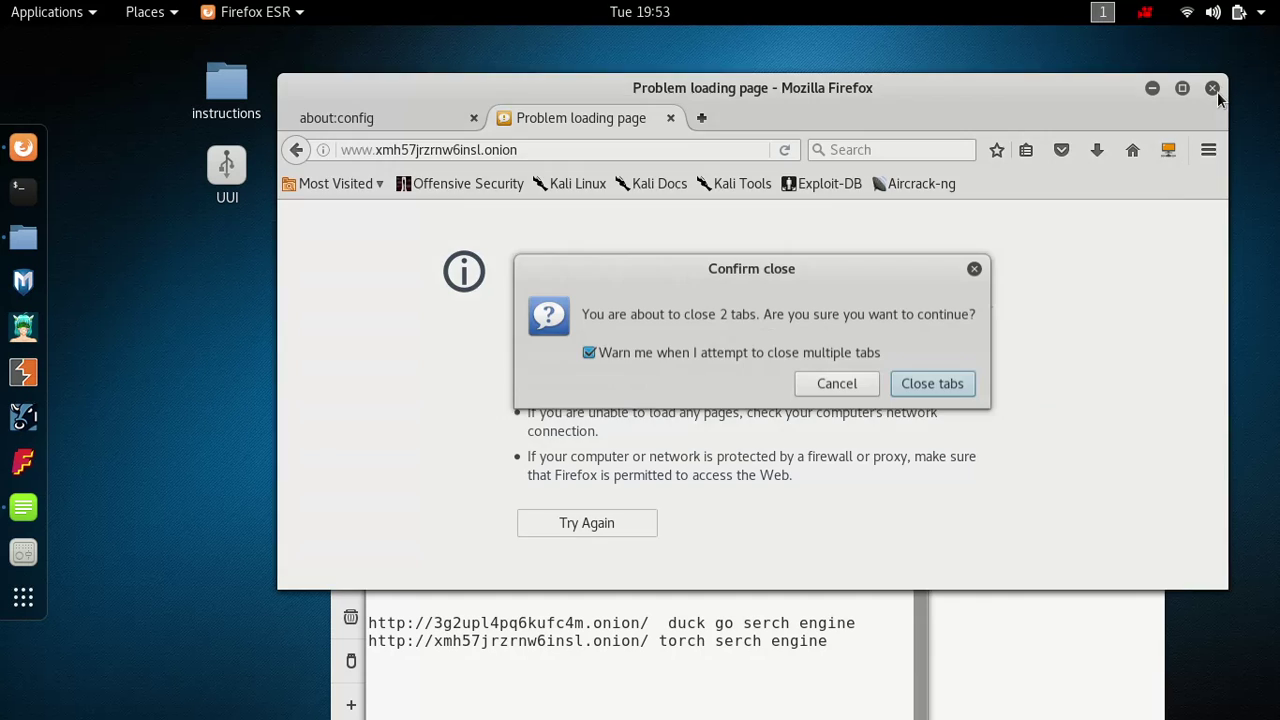
# Confirm closing both tabs, relaunch Firefox, and Paste & Go xmh57jrzrnw6insl.onion
pyautogui.click(910, 385)
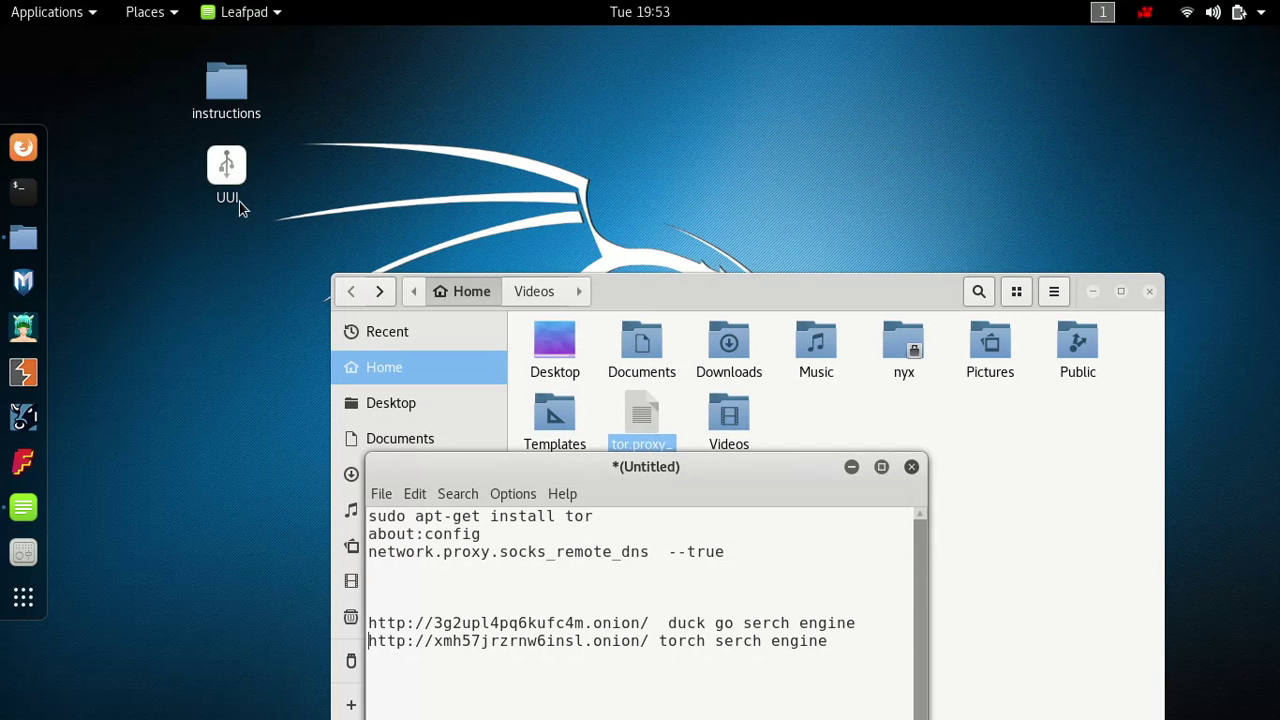
pyautogui.click(23, 147)
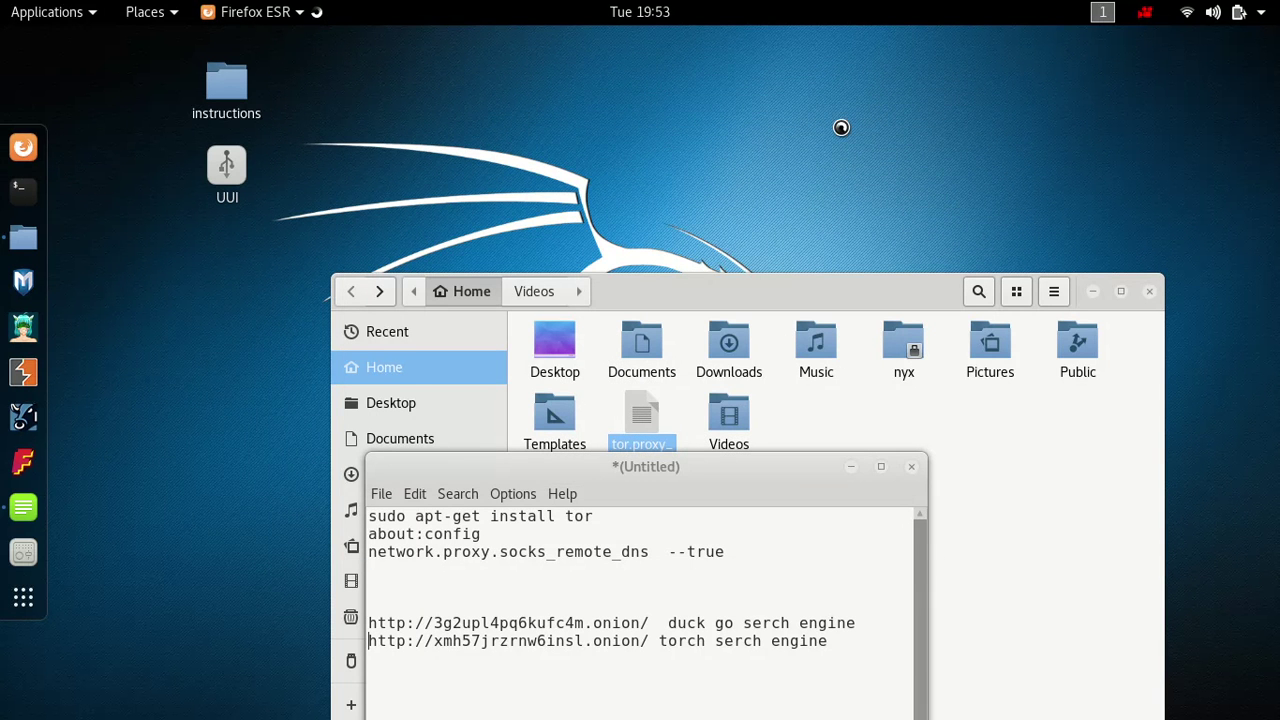
pyautogui.press('super')
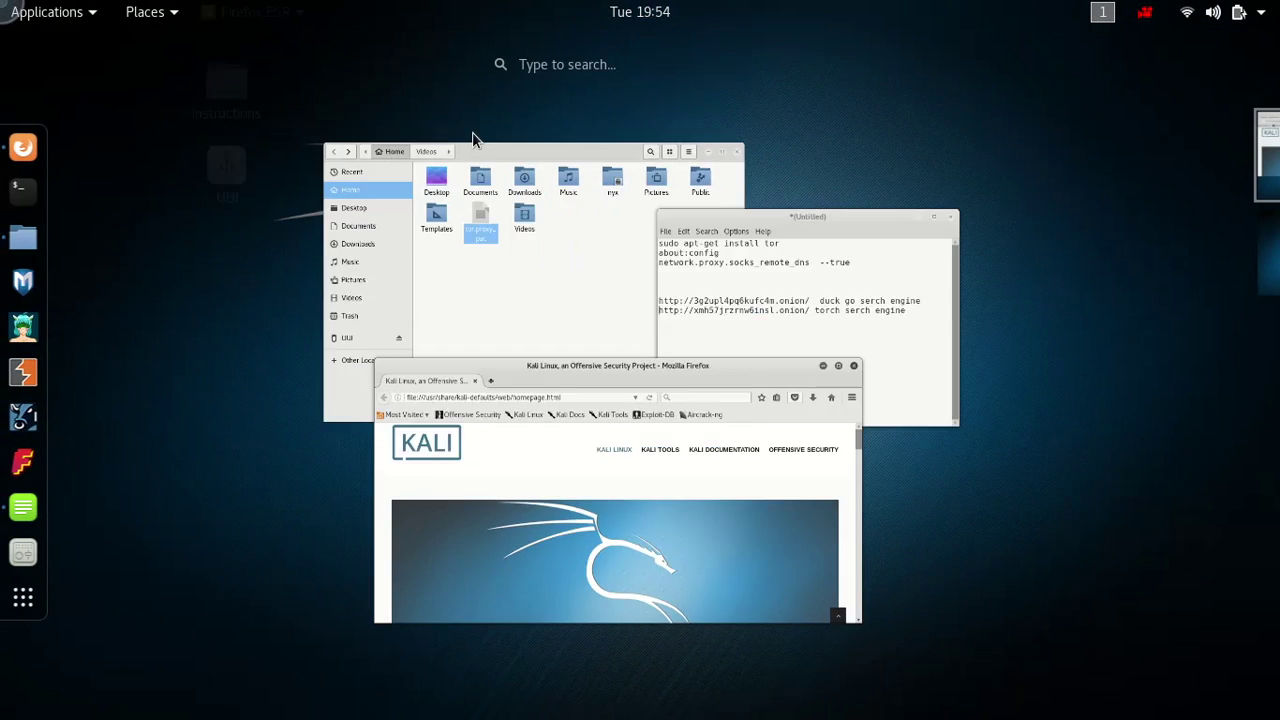
pyautogui.click(603, 491)
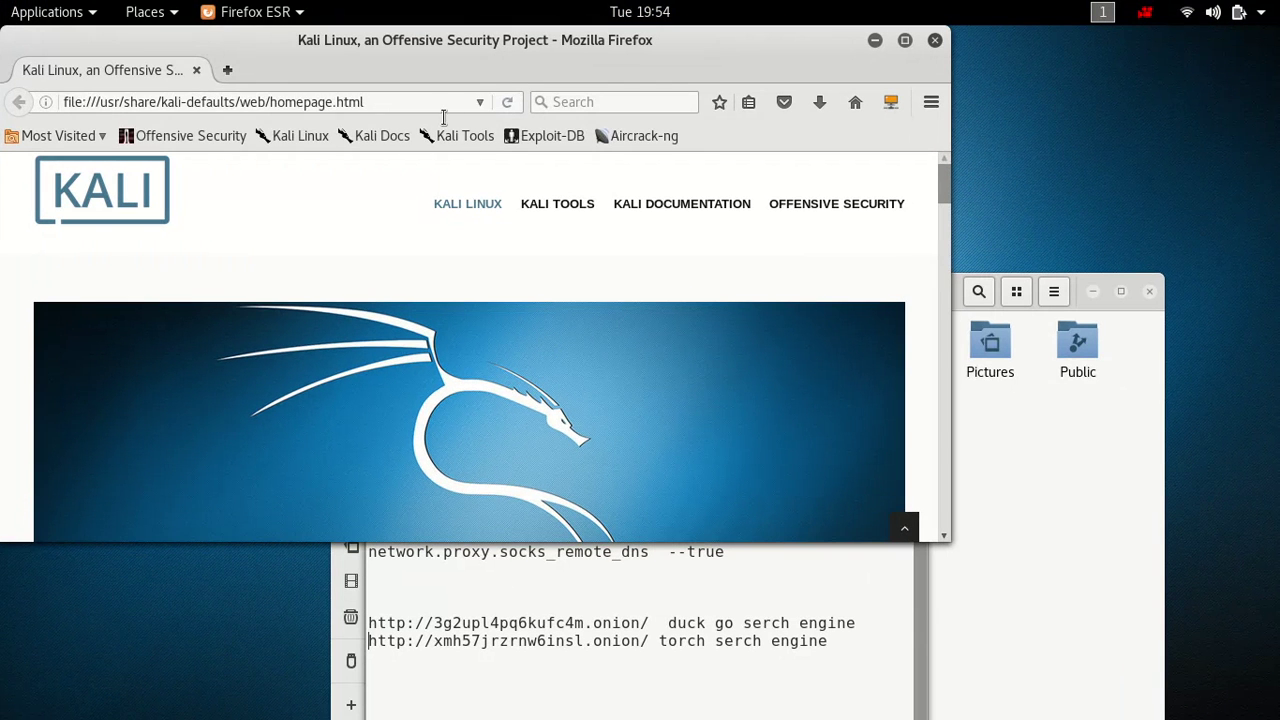
pyautogui.click(443, 108)
pyautogui.rightClick(198, 111)
pyautogui.click(231, 220)
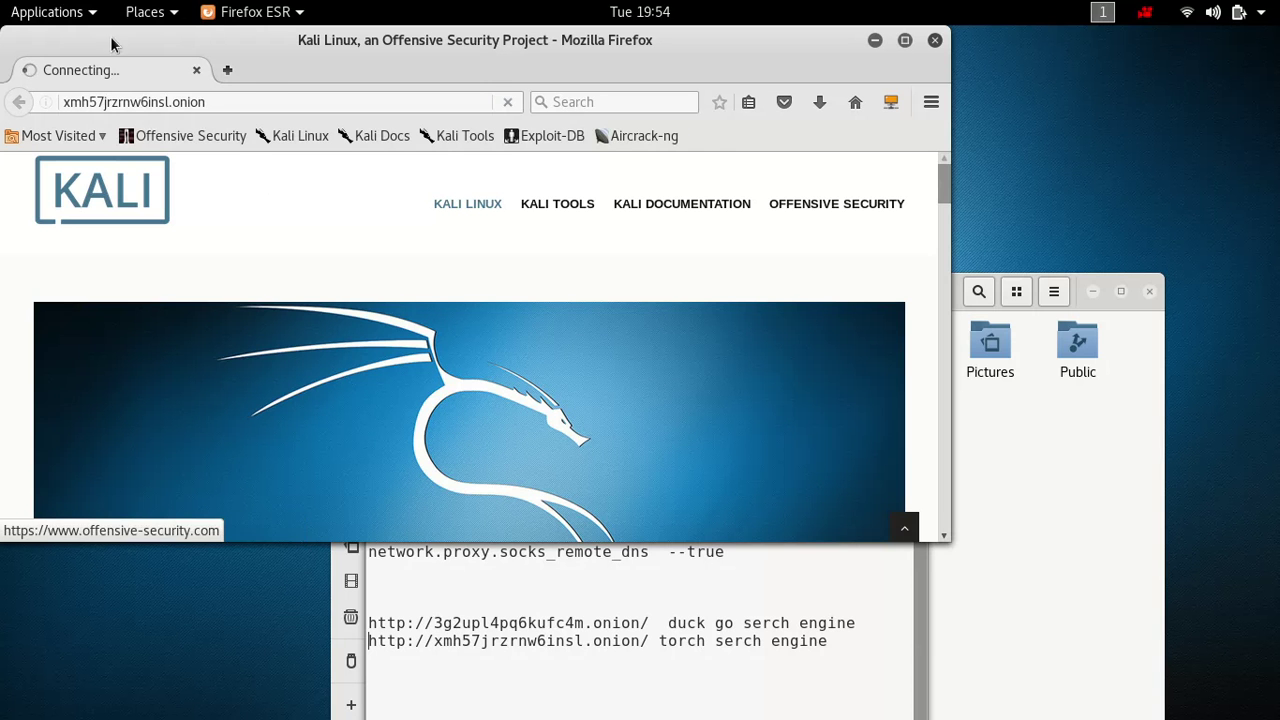
# Open yahoo.com in a new tab, maximize the window, and return to the onion tab
pyautogui.doubleClick(250, 70)
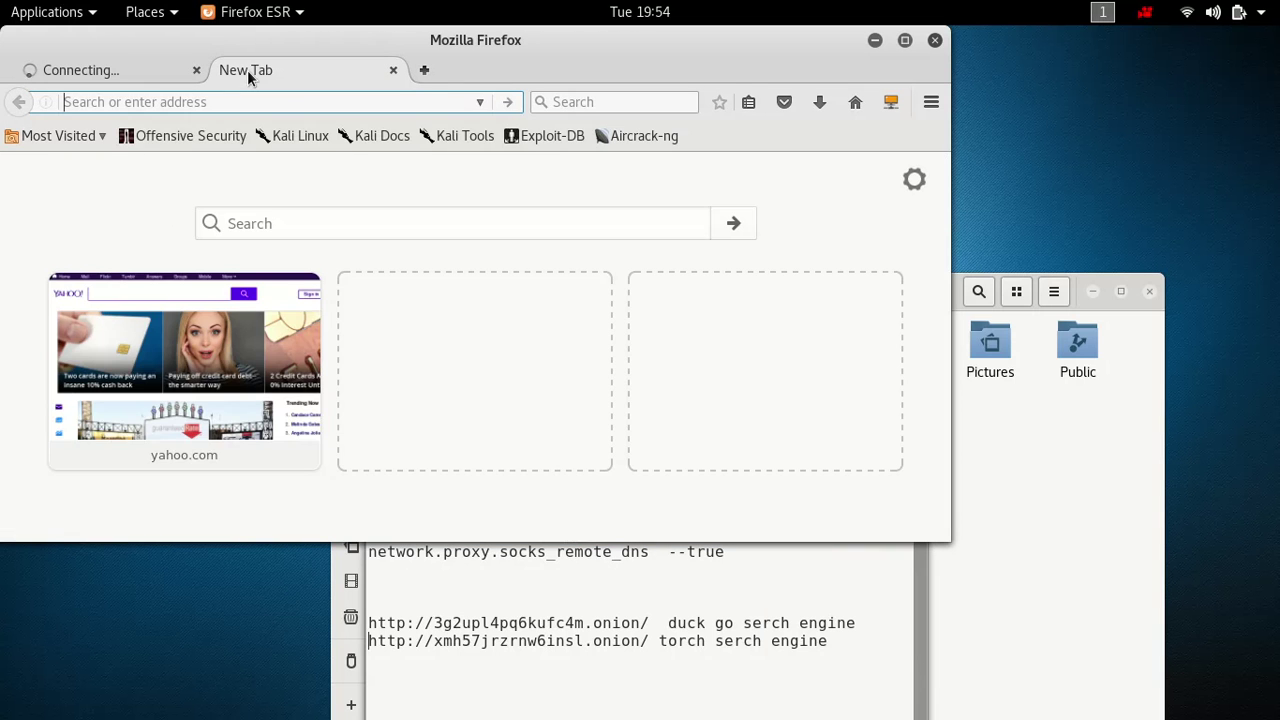
pyautogui.click(152, 400)
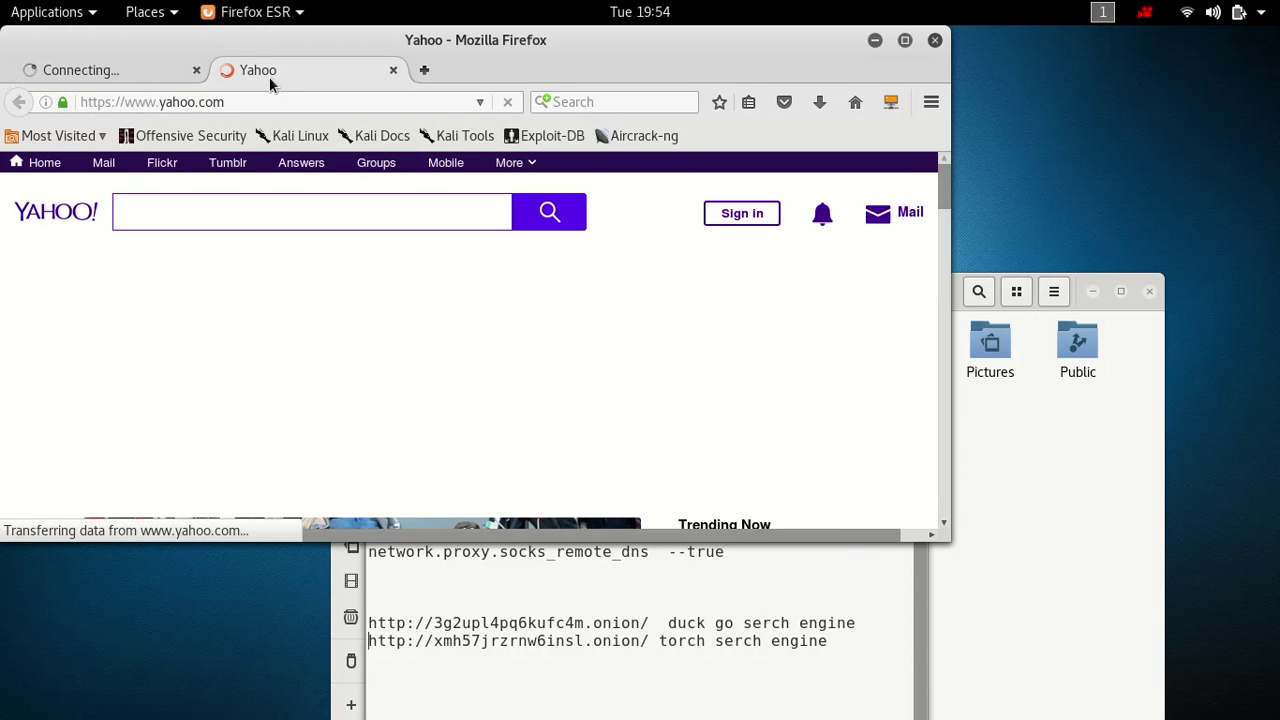
pyautogui.doubleClick(621, 48)
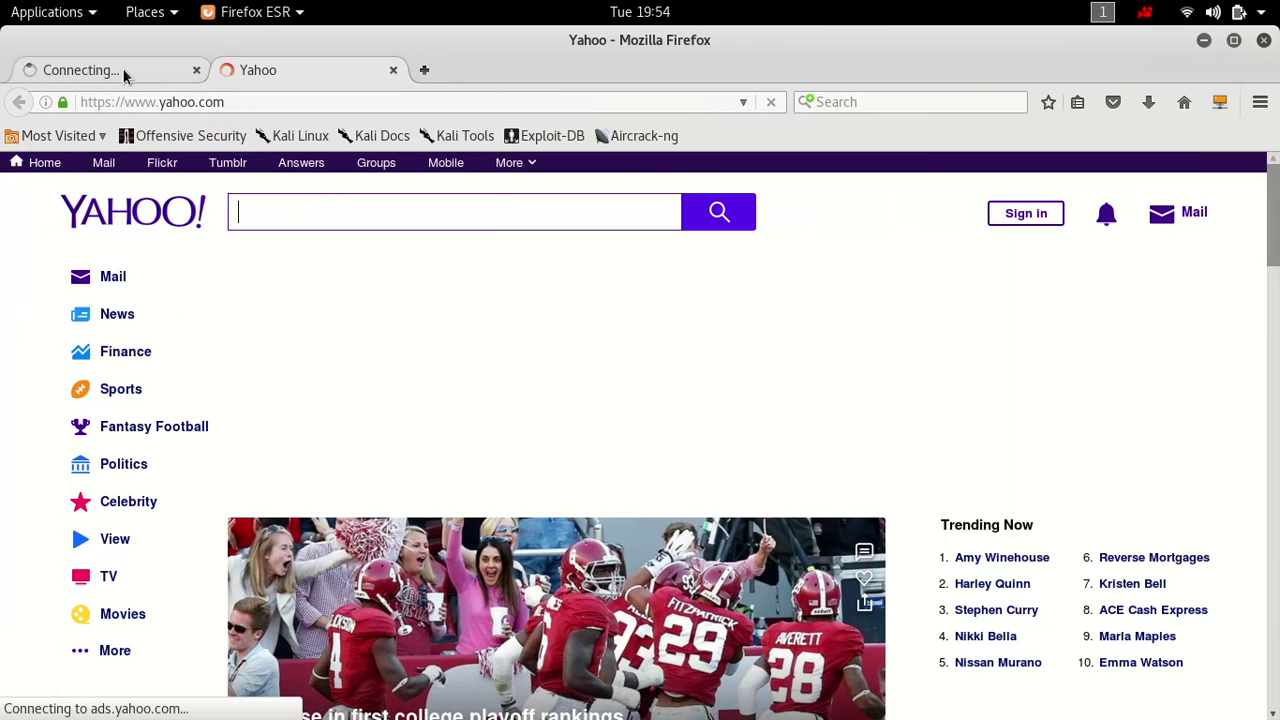
pyautogui.click(122, 70)
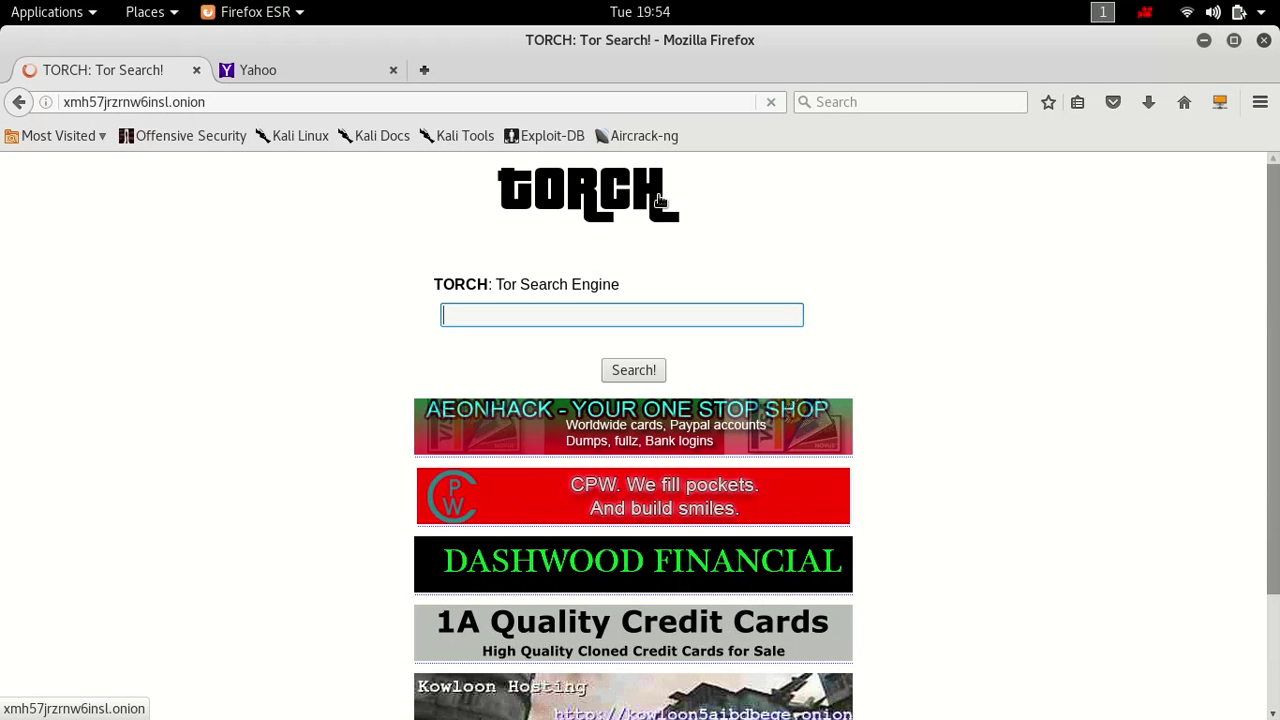
# Check the TORCH: Tor Search page, flip between it and Yahoo, then minimize Firefox
pyautogui.scroll(-1, 757, 267)
pyautogui.scroll(1, 371, 209)
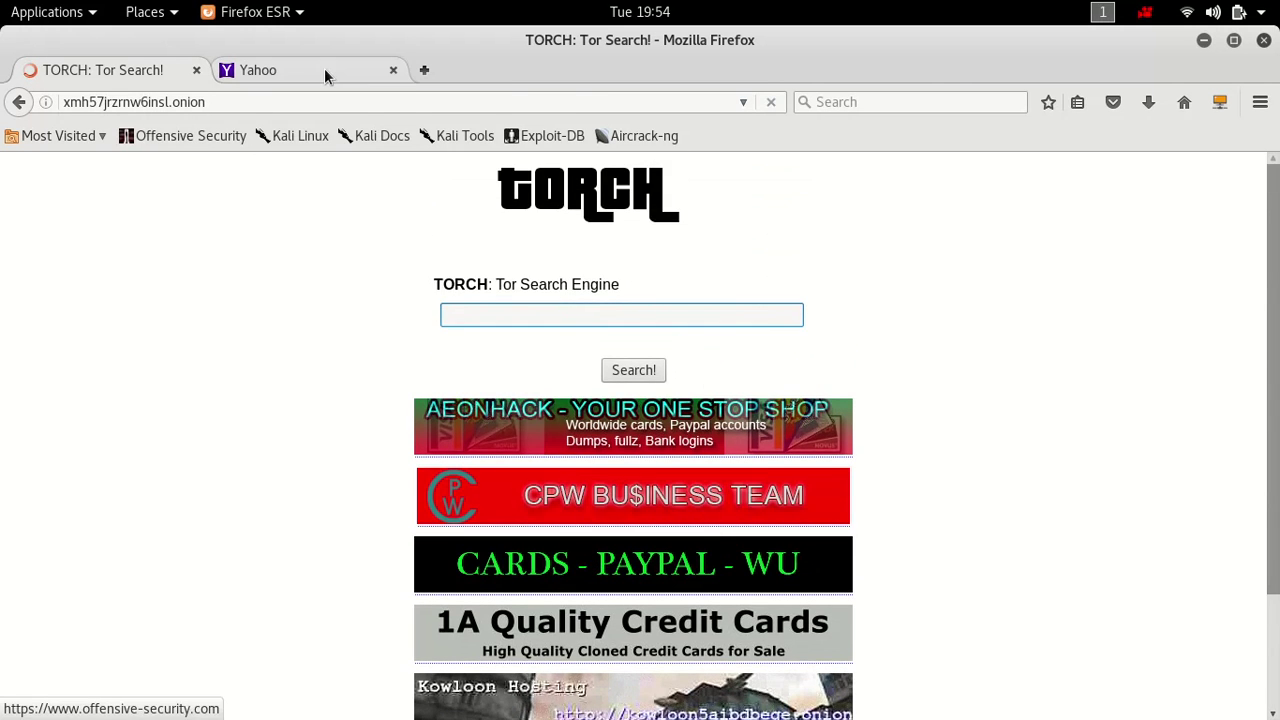
pyautogui.click(324, 69)
pyautogui.click(90, 70)
pyautogui.click(320, 71)
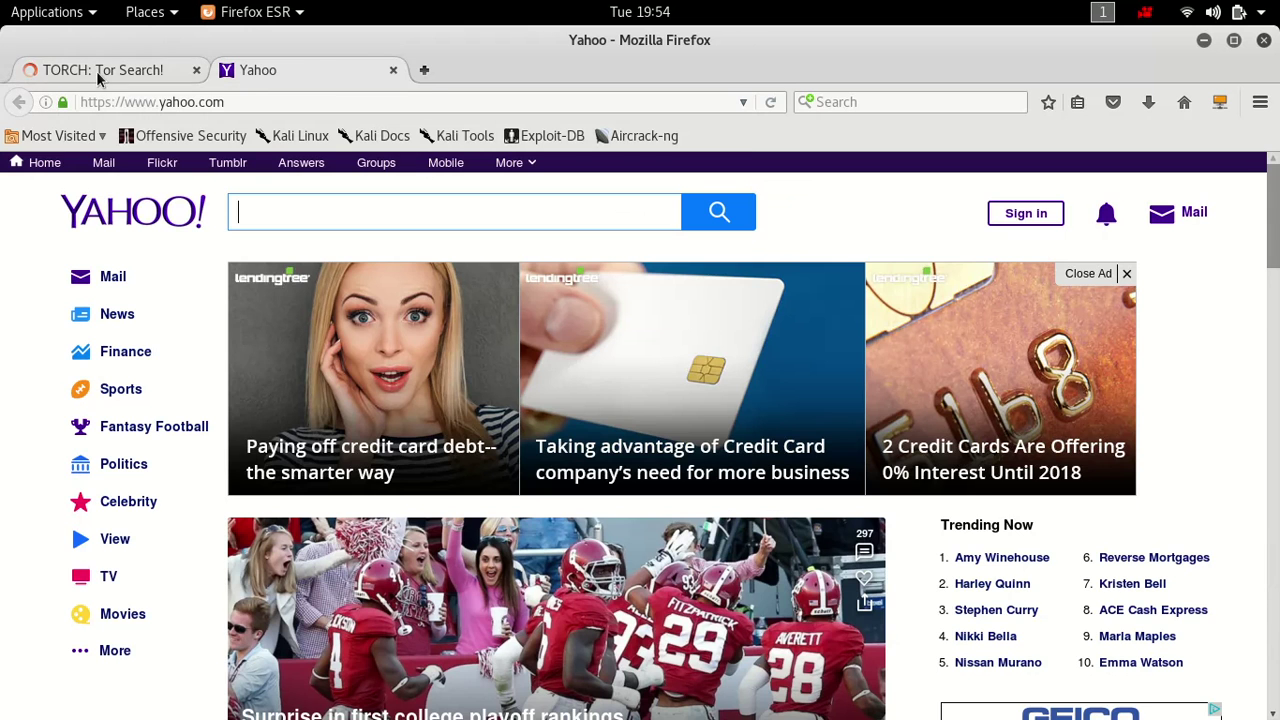
pyautogui.click(96, 71)
pyautogui.click(248, 72)
pyautogui.click(100, 70)
pyautogui.click(263, 66)
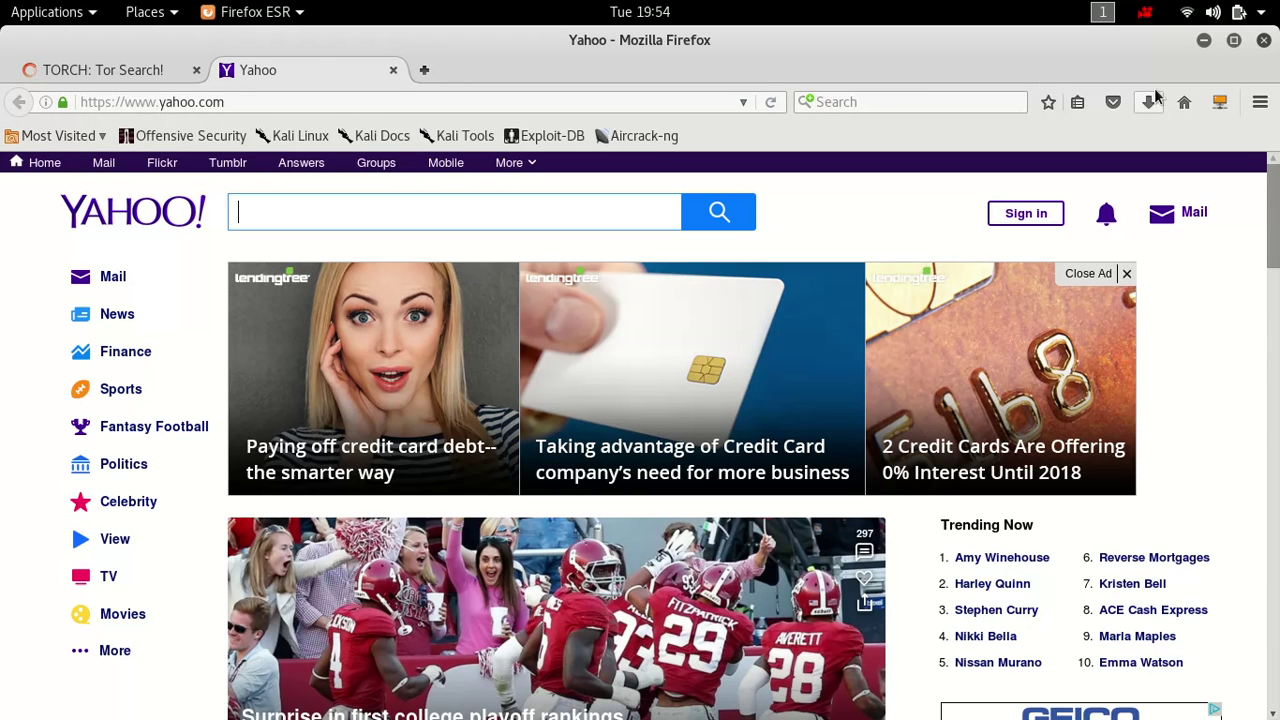
pyautogui.click(1205, 42)
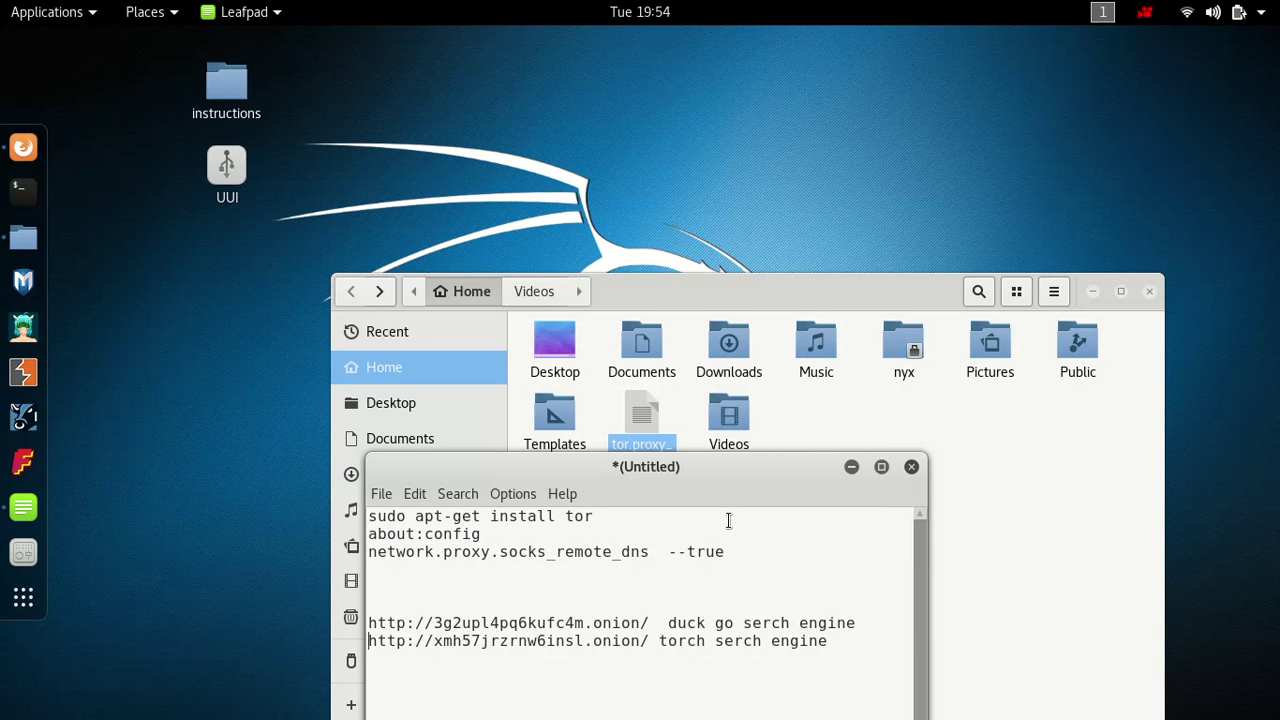
# Run sudo apt-get install tor in Terminal with the sudo password, then close the window
pyautogui.moveTo(630, 517); pyautogui.dragTo(368, 517)
pyautogui.click(30, 195)
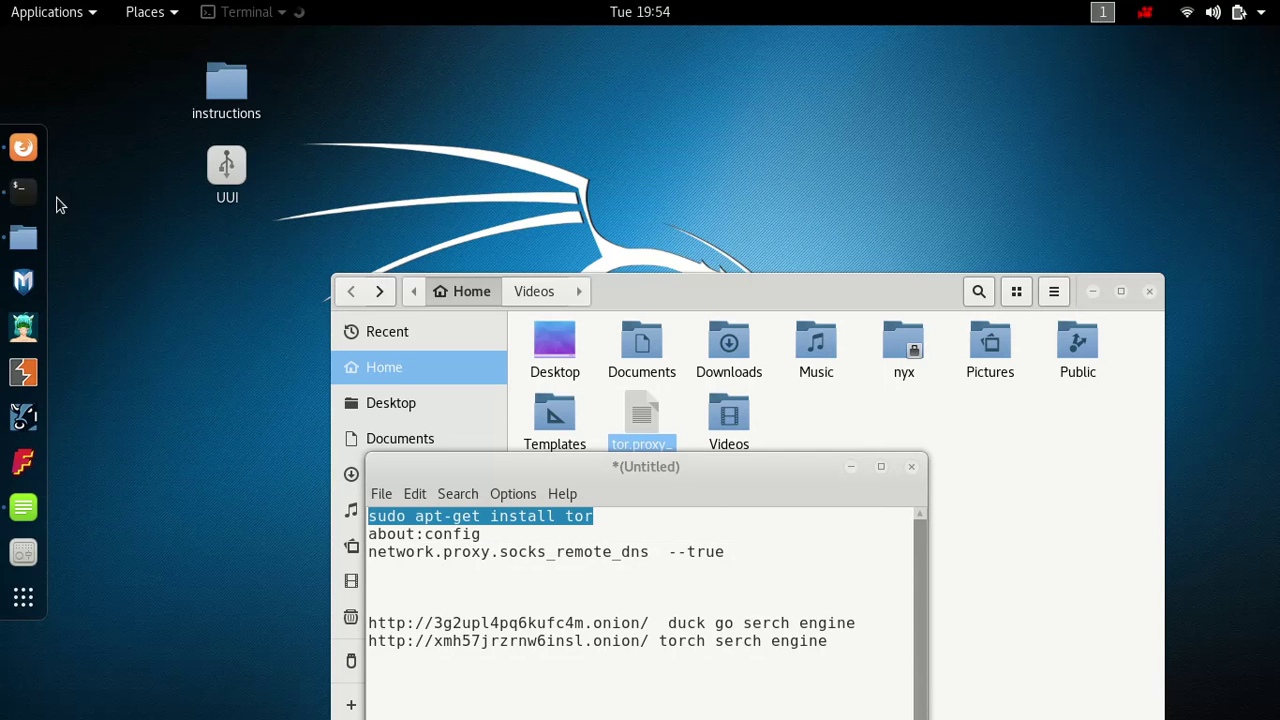
pyautogui.write('sudo')
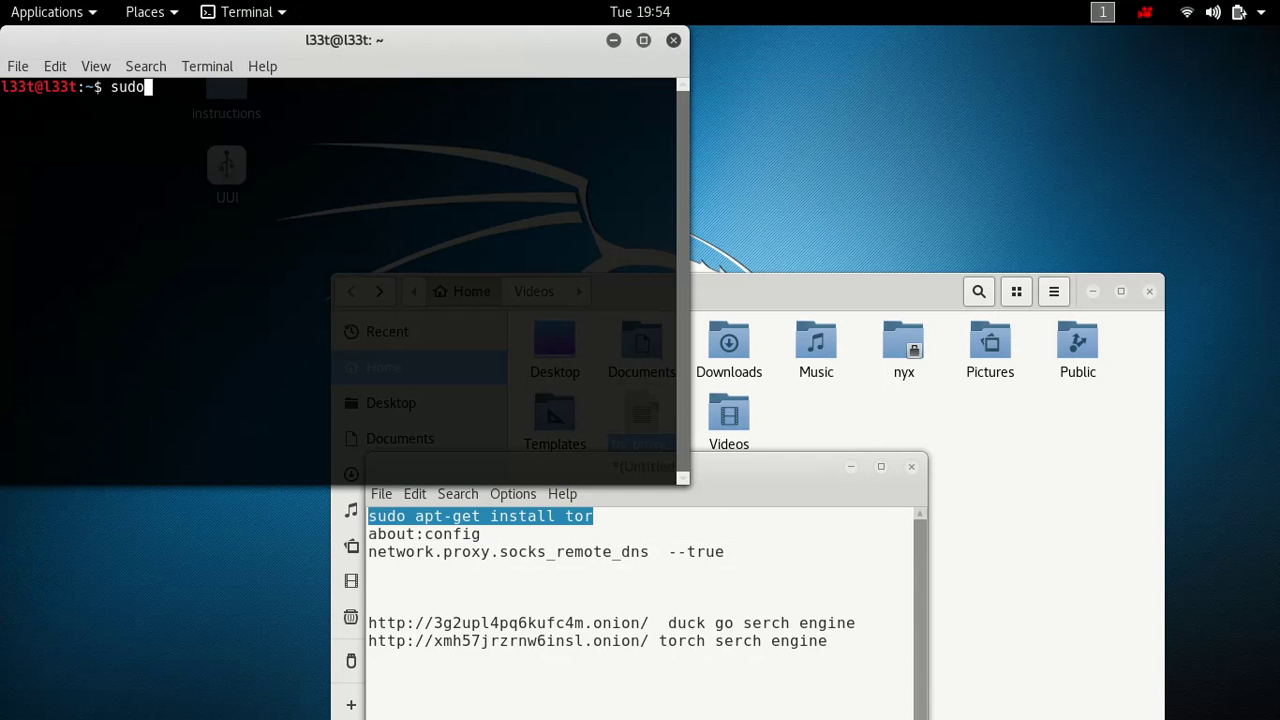
pyautogui.write(' apt-get ins')
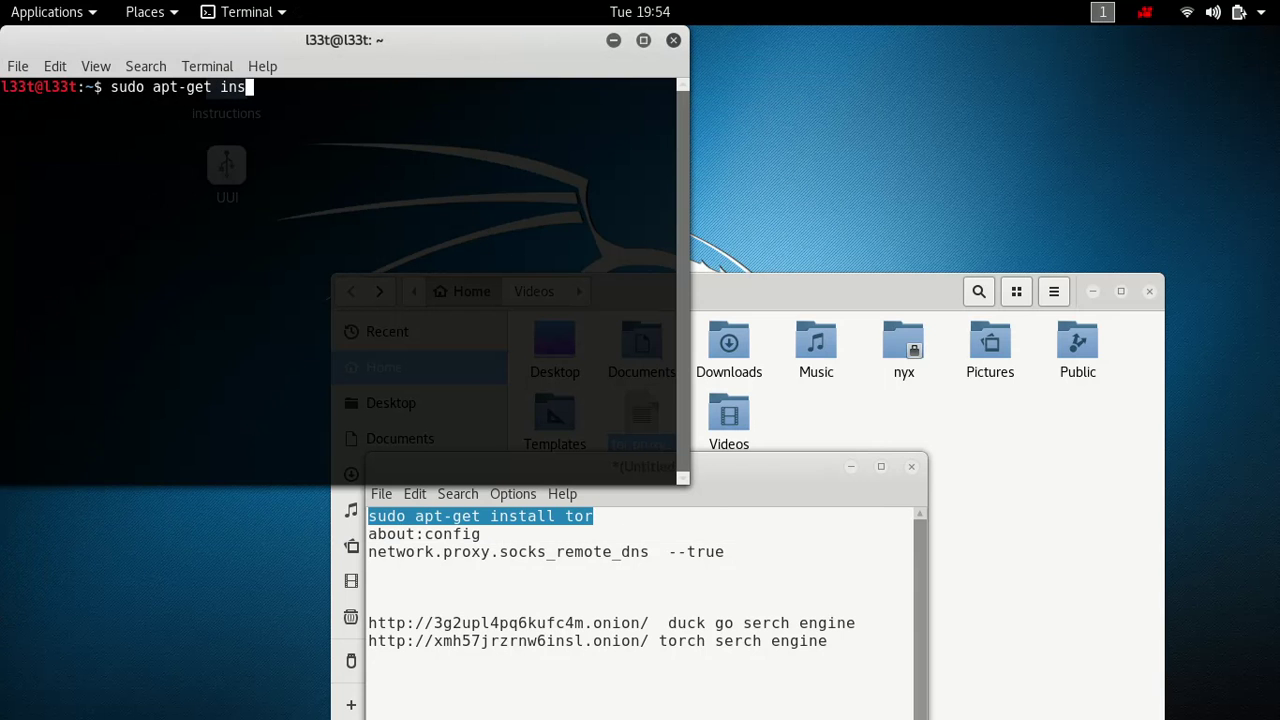
pyautogui.write('tall totall tor')
pyautogui.press('Return')
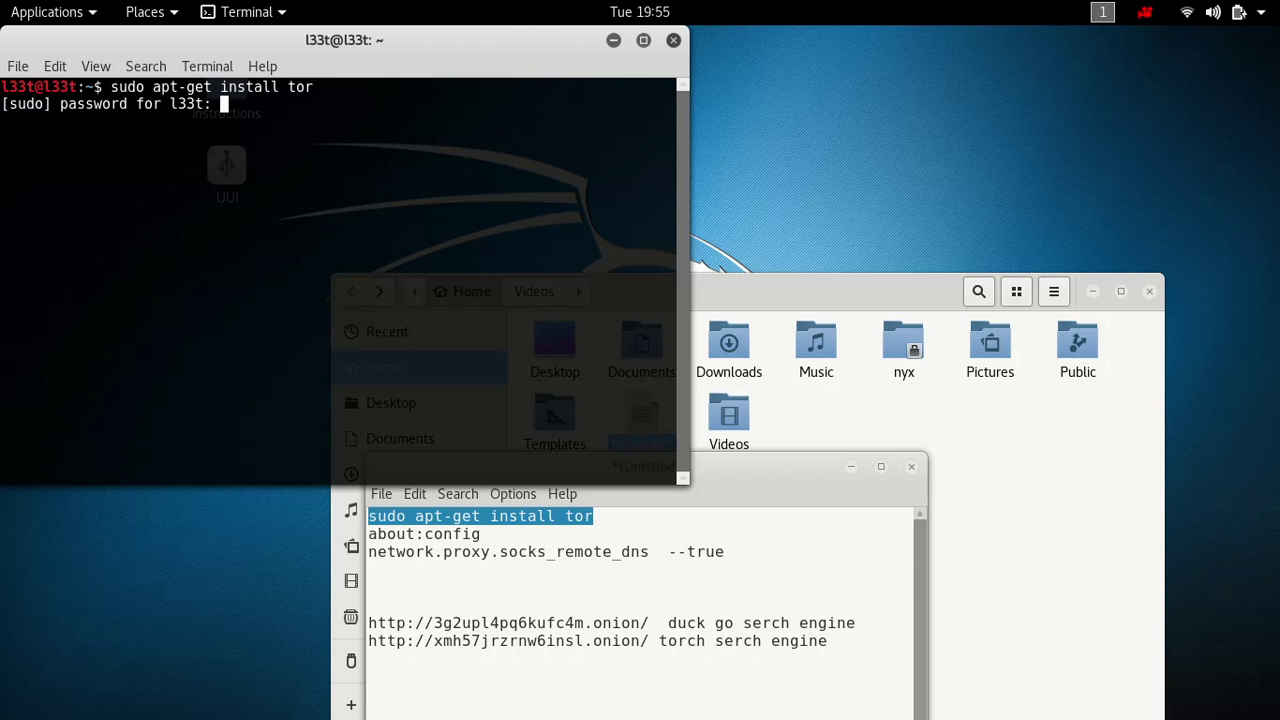
pyautogui.press('Return')
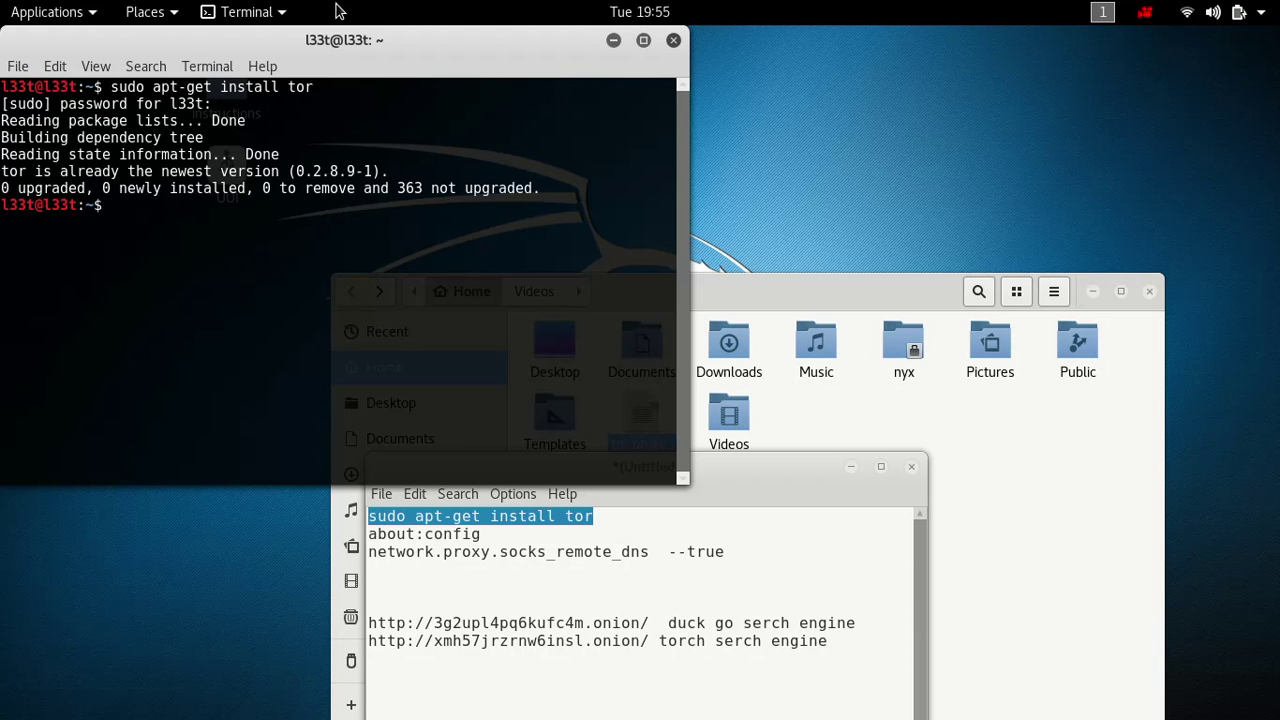
pyautogui.click(673, 40)
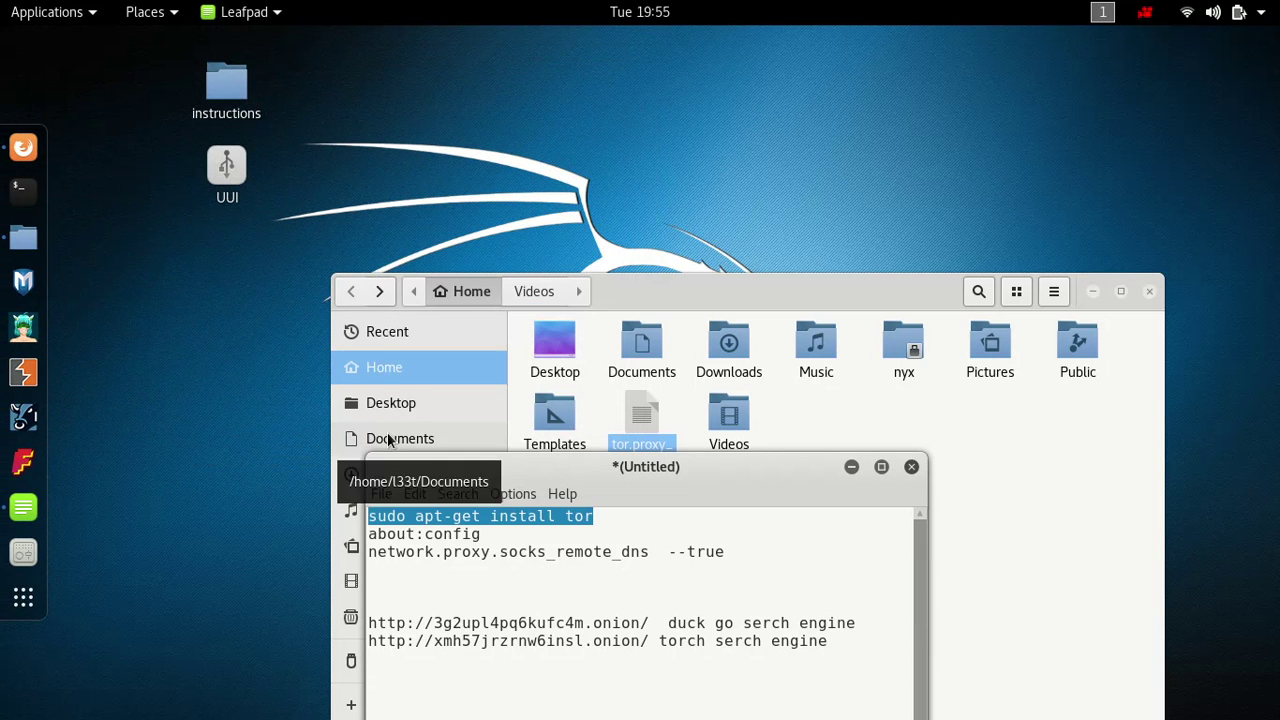